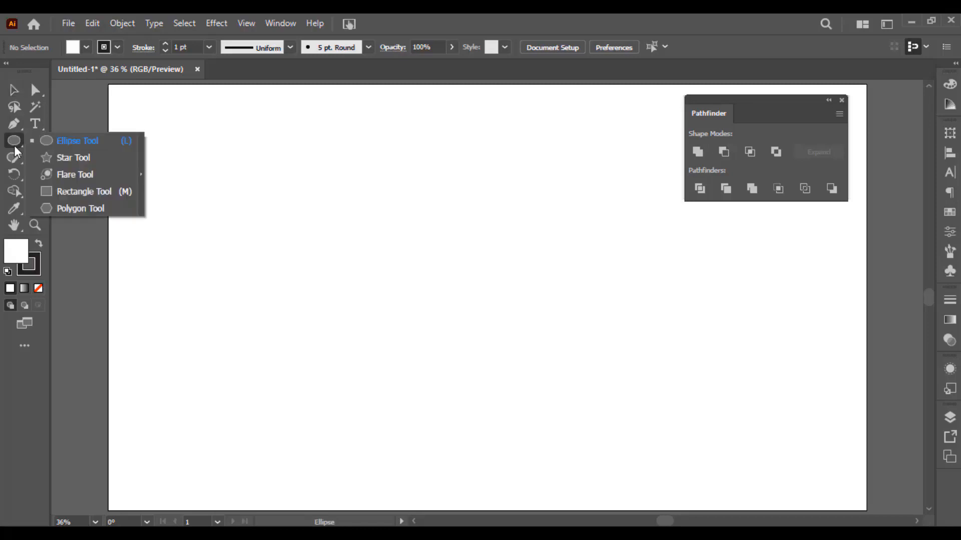
Draw a large circle with a smaller one overlapping its upper right, and fill both with #FF4379 and no stroke.
drag(211, 173, 369, 333)
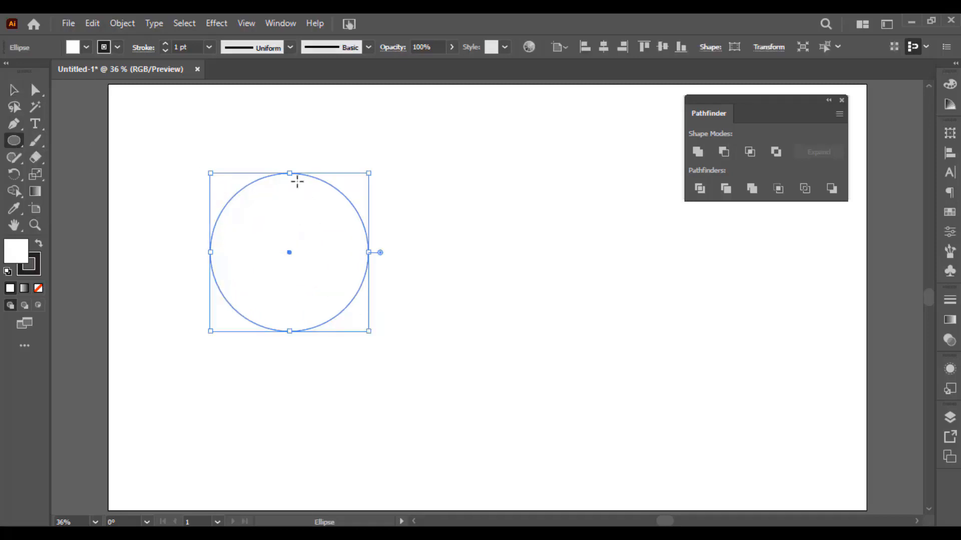
drag(283, 142, 411, 268)
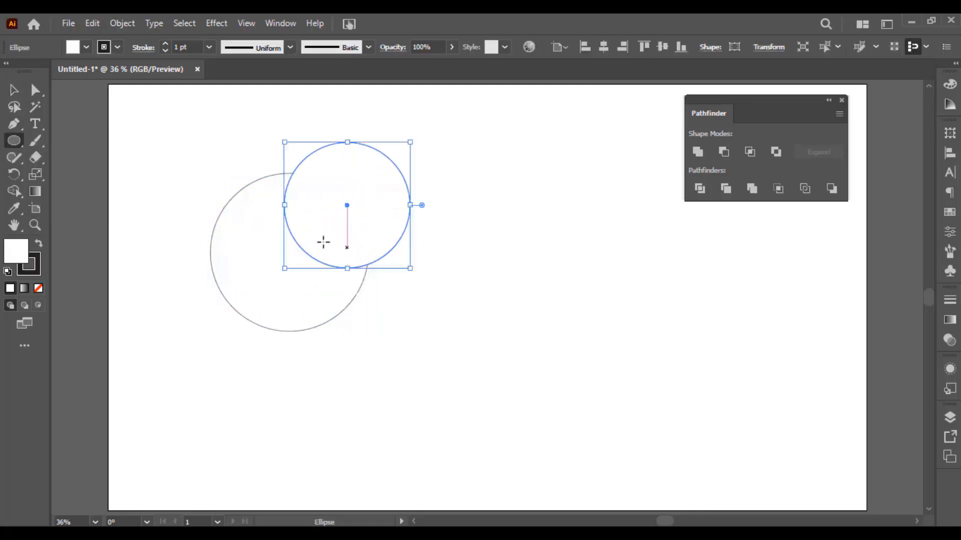
key(v)
drag(215, 169, 311, 255)
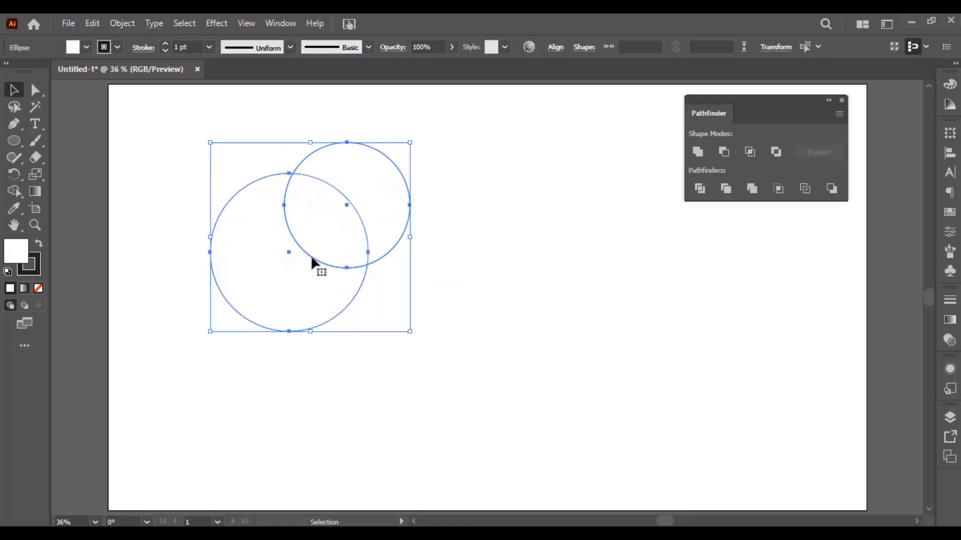
click(39, 288)
click(39, 244)
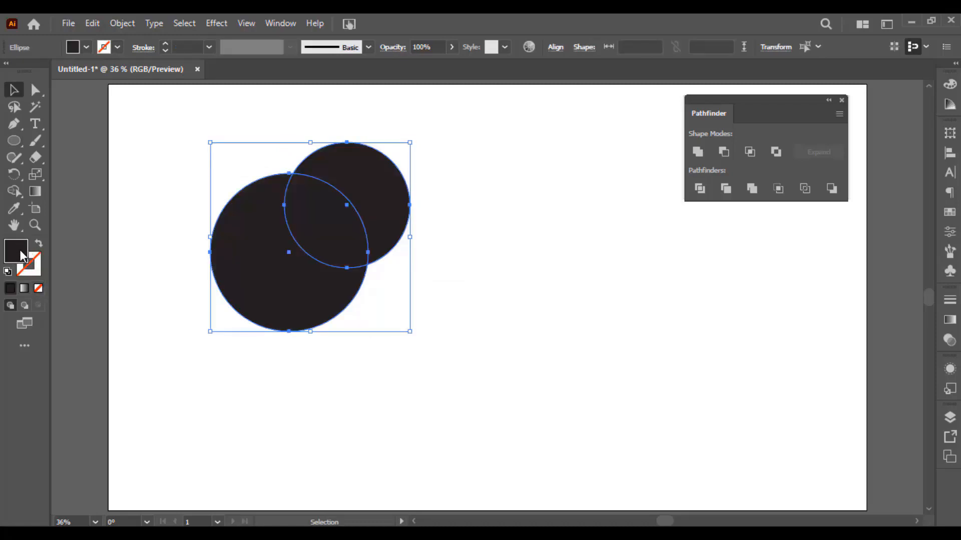
text(FF7575)
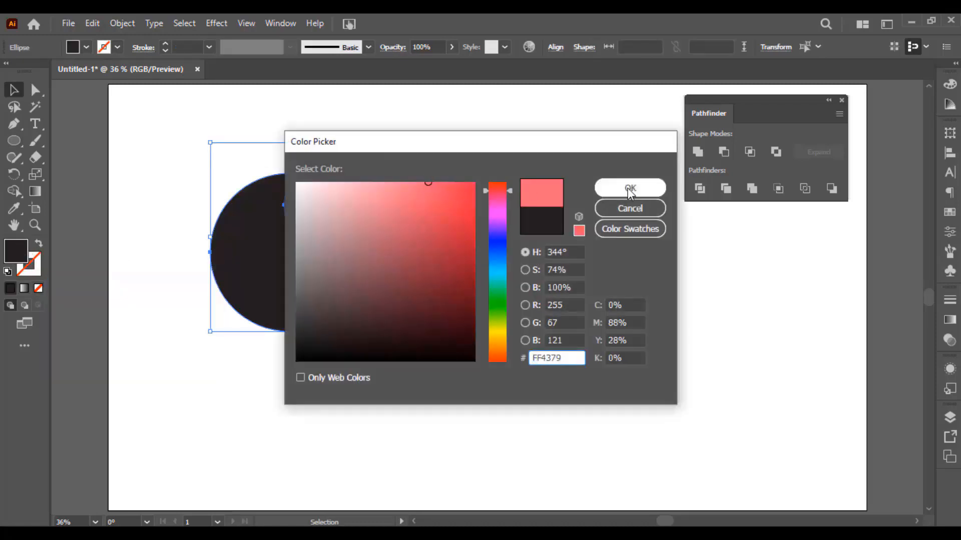
click(628, 187)
click(567, 224)
Duplicate the smaller circle repeatedly, overlapping the copies to build a cloud outline extending right from the large circle.
click(327, 220)
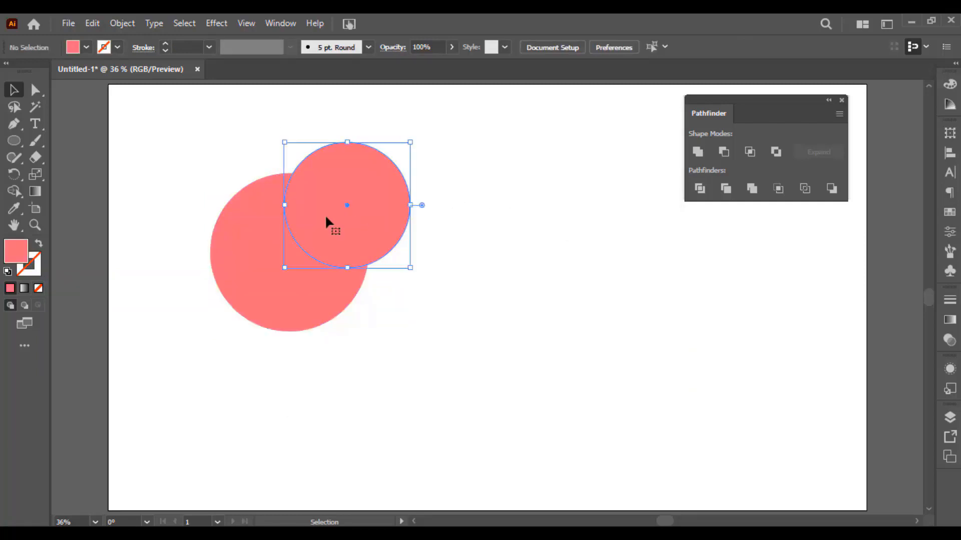
drag(326, 216, 406, 201)
drag(424, 193, 394, 246)
drag(400, 234, 359, 284)
drag(347, 285, 409, 316)
drag(414, 311, 461, 274)
drag(441, 286, 551, 264)
Unite all the circles into a single cloud shape and scale it down to about half its size.
drag(606, 368, 253, 155)
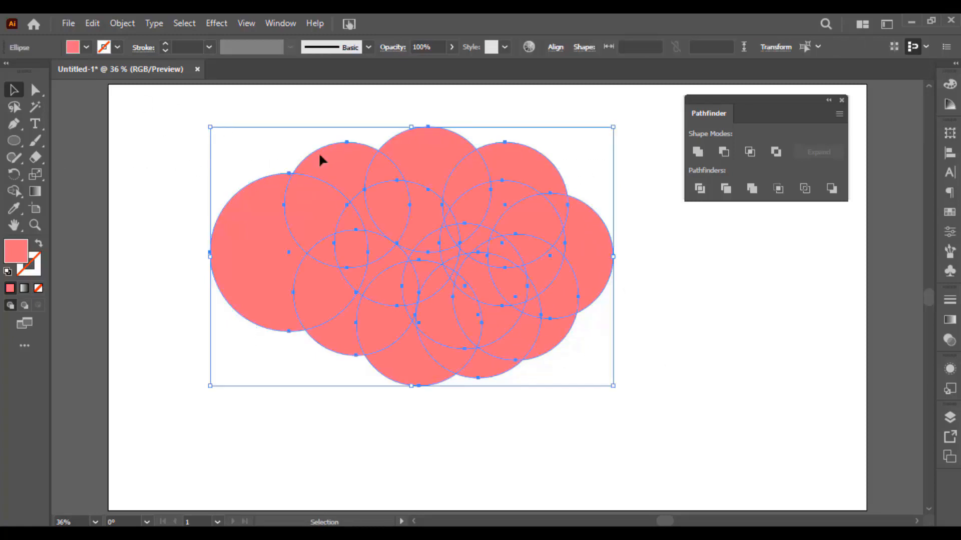
click(698, 152)
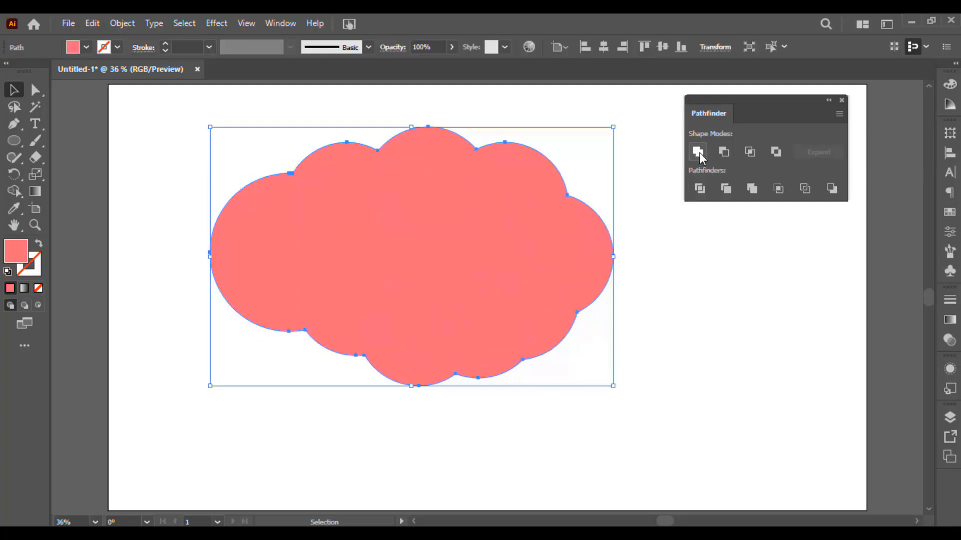
drag(613, 258, 408, 250)
drag(338, 269, 349, 241)
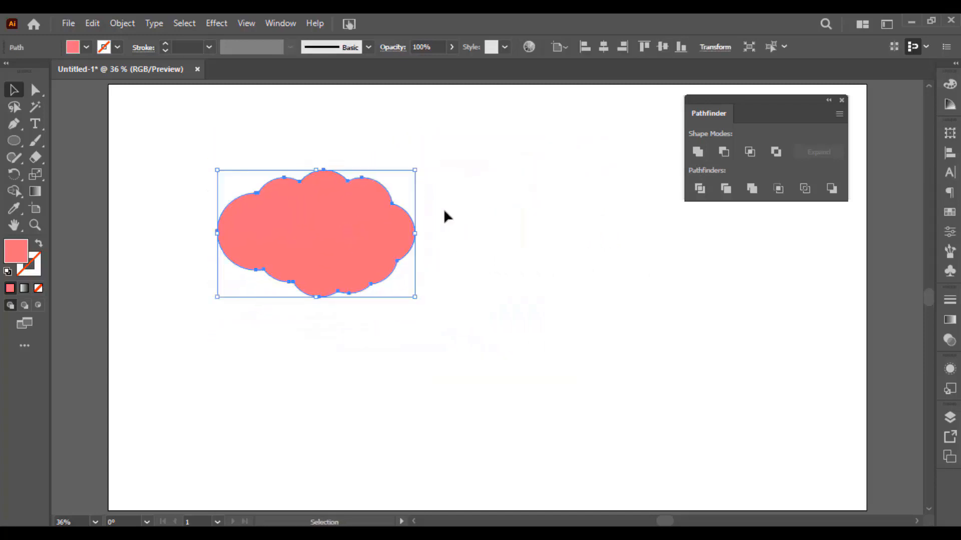
click(444, 215)
Delete the cloud and draw two equal circles about 454 px in diameter, overlapping side by side.
drag(288, 231, 418, 345)
key(Delete)
key(l)
key(v)
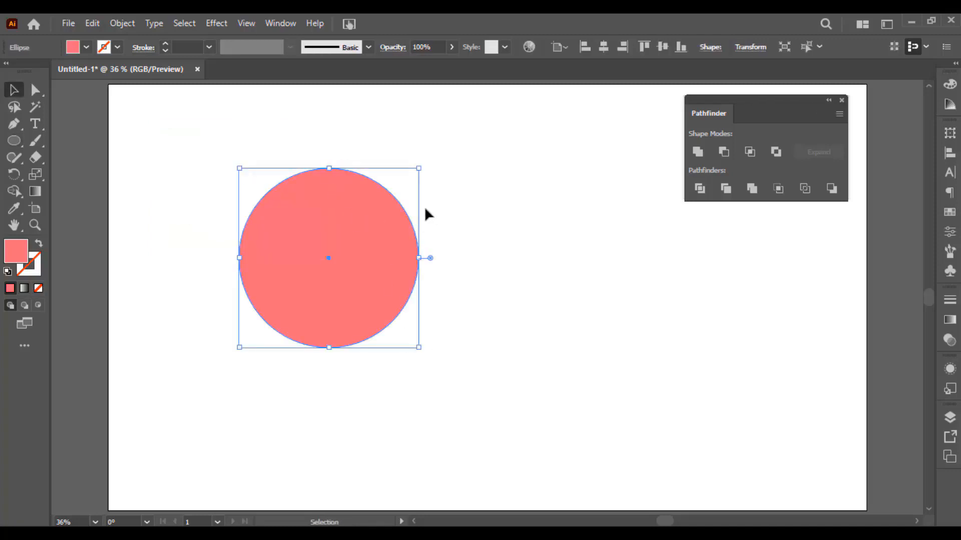
drag(305, 233, 372, 233)
Try merging both circles with the Unite shape mode, and undo the merge.
drag(517, 170, 299, 269)
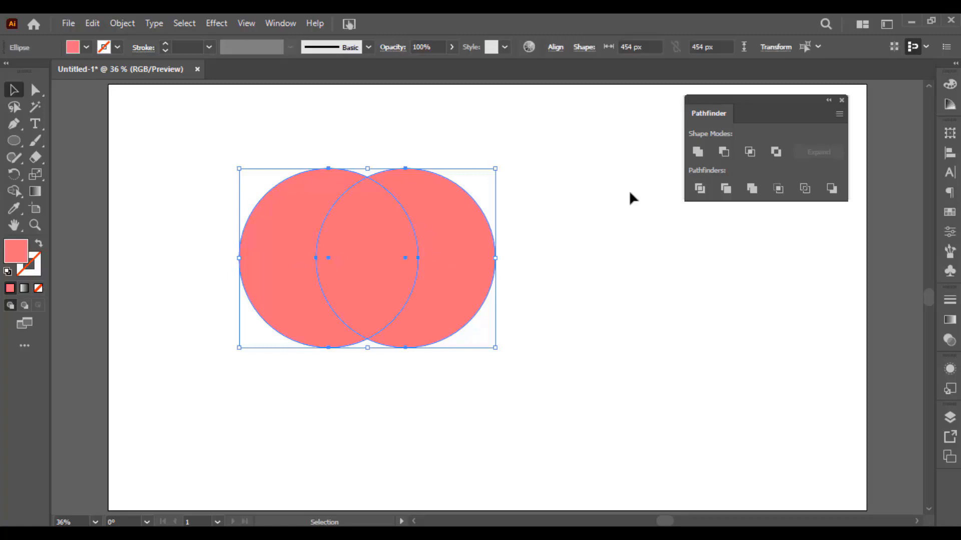
click(699, 158)
click(598, 184)
drag(351, 225, 362, 228)
key(ctrl+z)
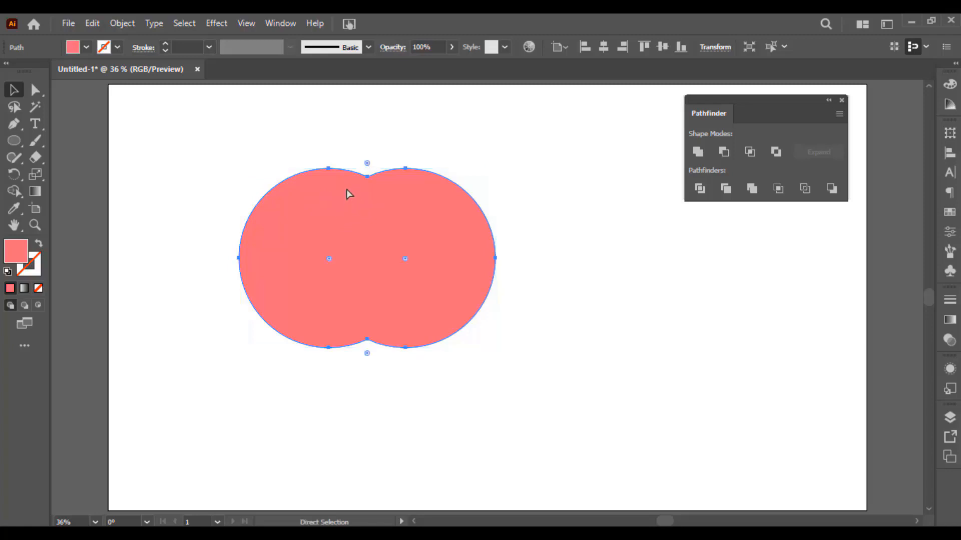
key(ctrl+z)
click(468, 145)
click(429, 194)
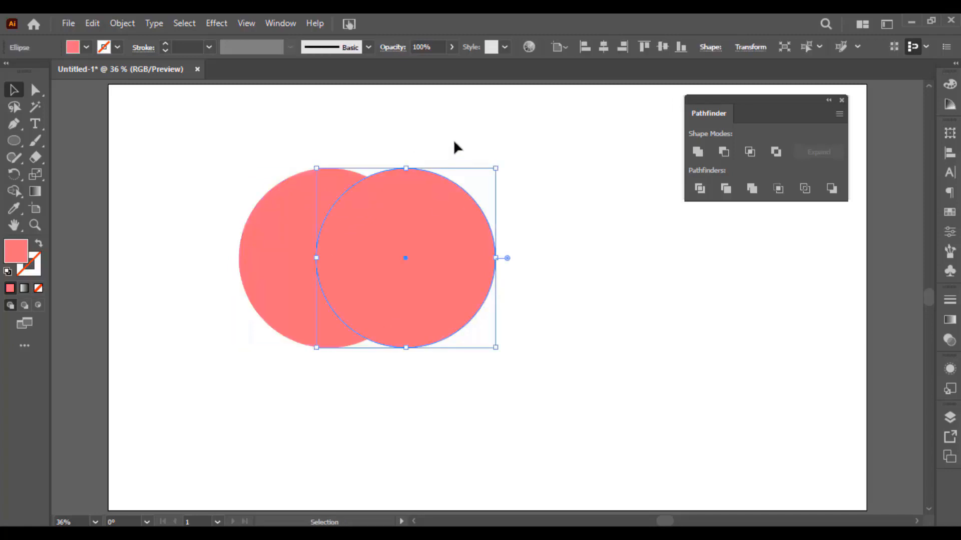
drag(454, 140, 326, 233)
right_click(373, 145)
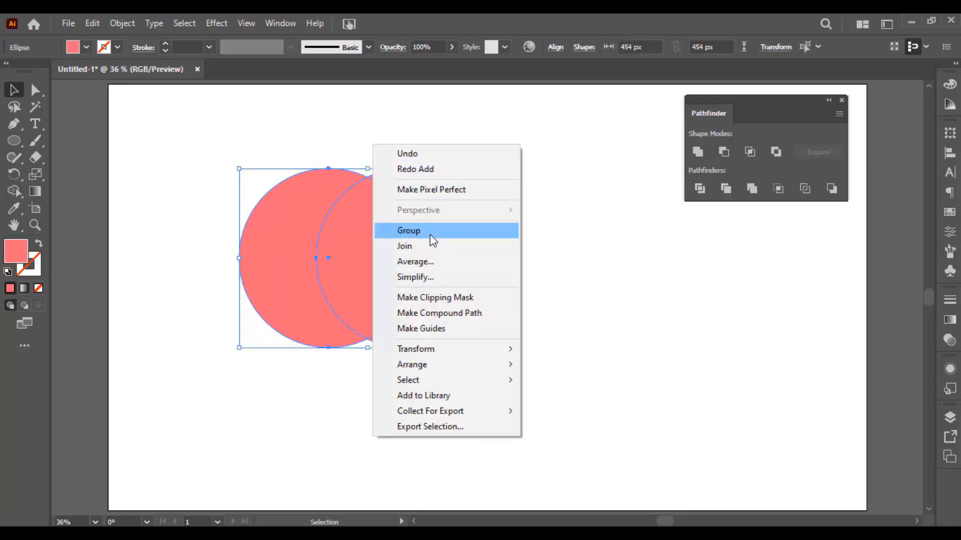
click(615, 204)
double_click(306, 240)
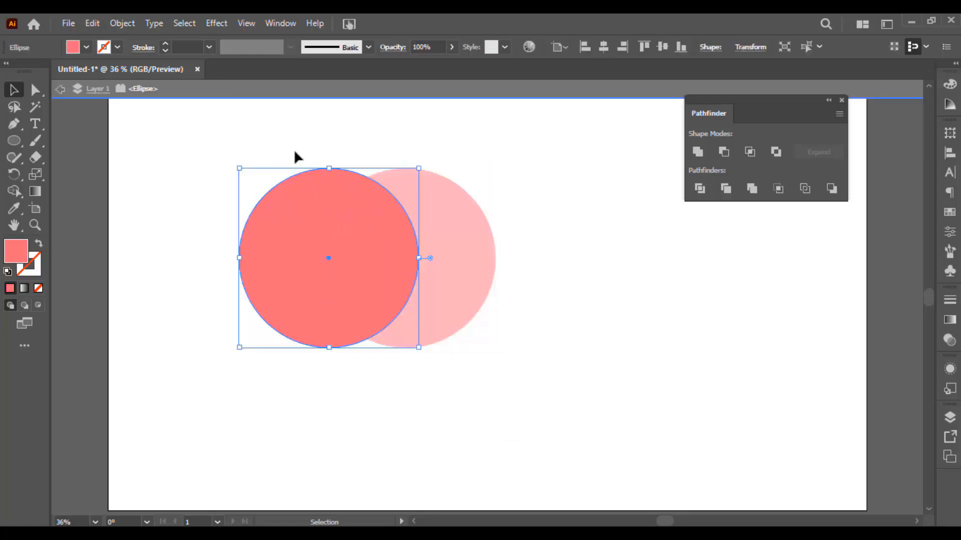
click(287, 138)
double_click(286, 135)
Unite the two overlapping circles into one shape and delete the merged shape from the artboard.
drag(286, 137, 435, 238)
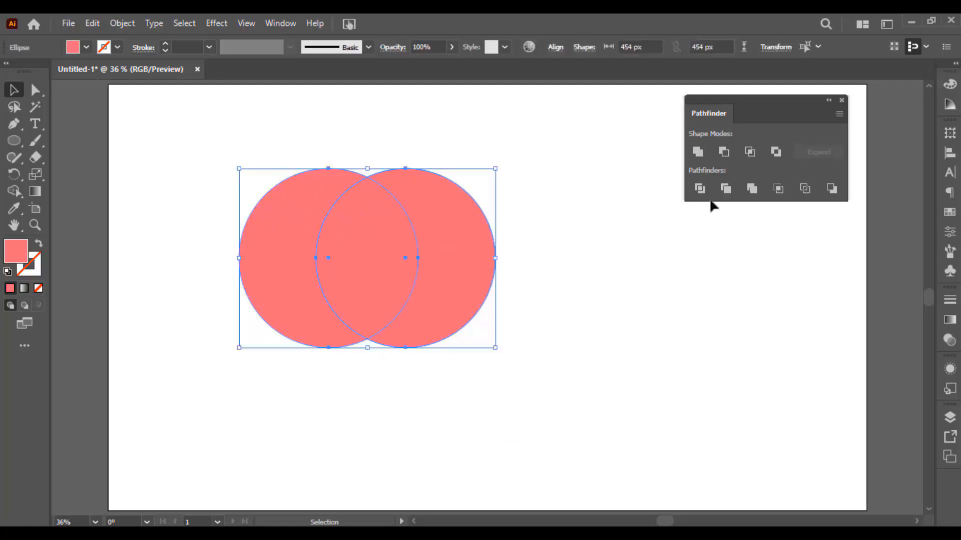
click(698, 152)
key(ctrl+shift+a)
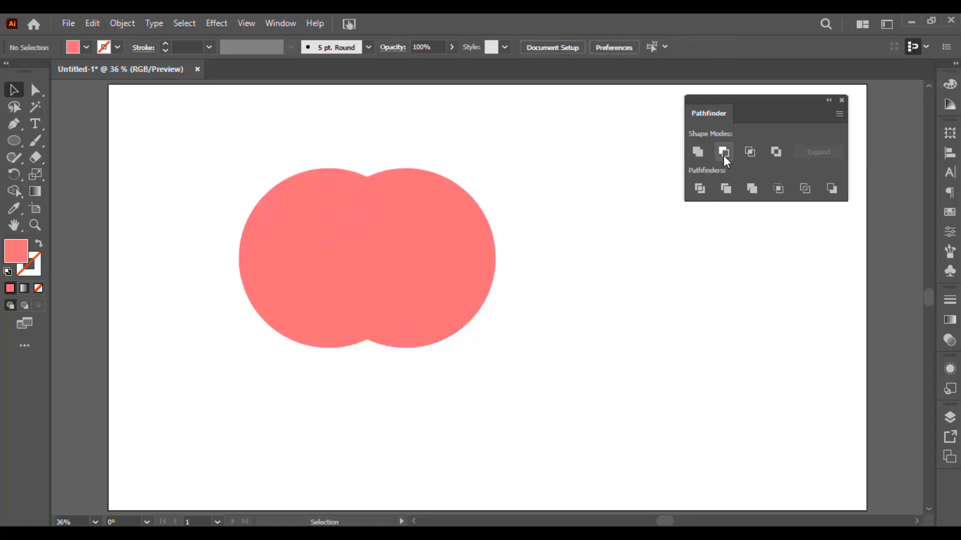
click(414, 250)
key(Delete)
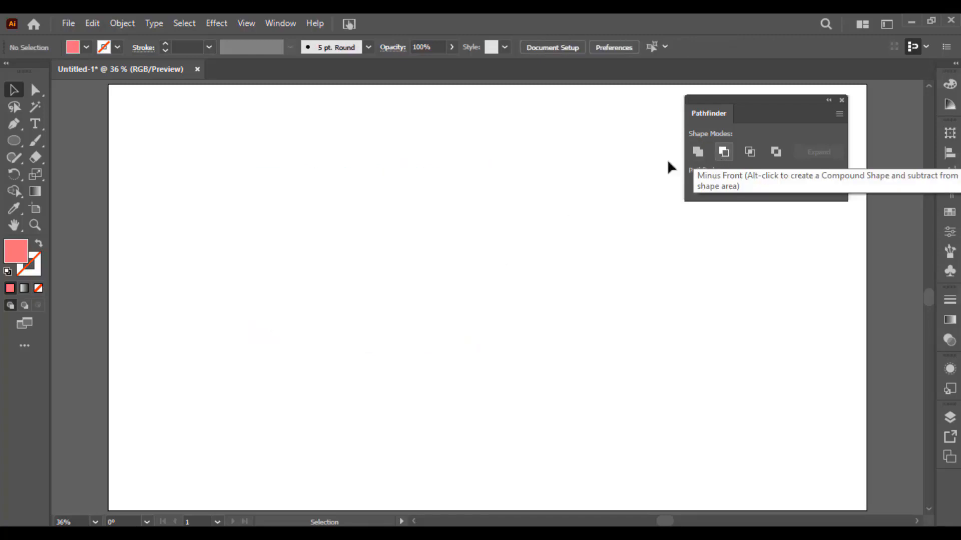
Draw a three-sided polygon as an upright triangle in the upper part of the artboard.
alt+click(16, 141)
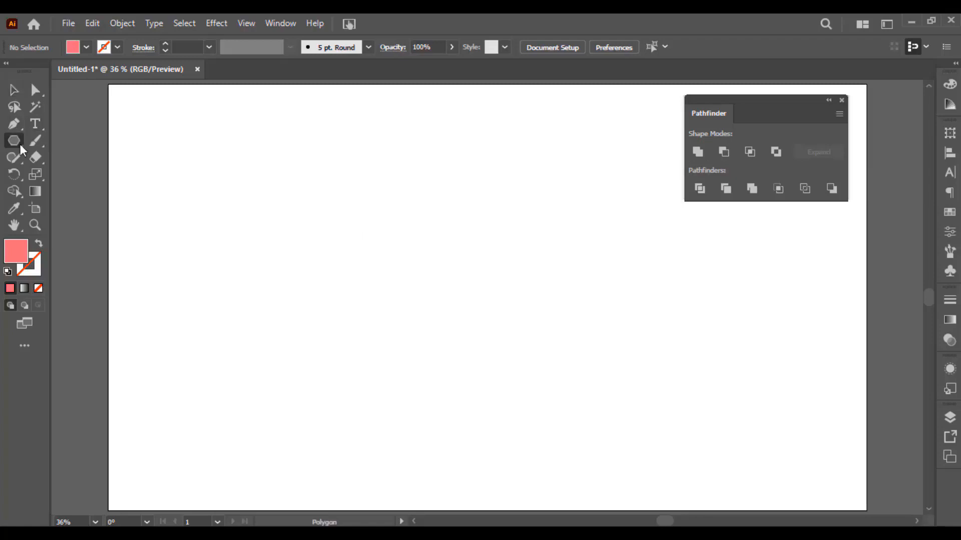
drag(19, 148, 115, 216)
drag(364, 244, 431, 315)
key(Down)
key(Down)
key(Down)
Round the triangle's two bottom corners as far as possible to form a teardrop with a sharp tip.
key(a)
drag(263, 269, 481, 328)
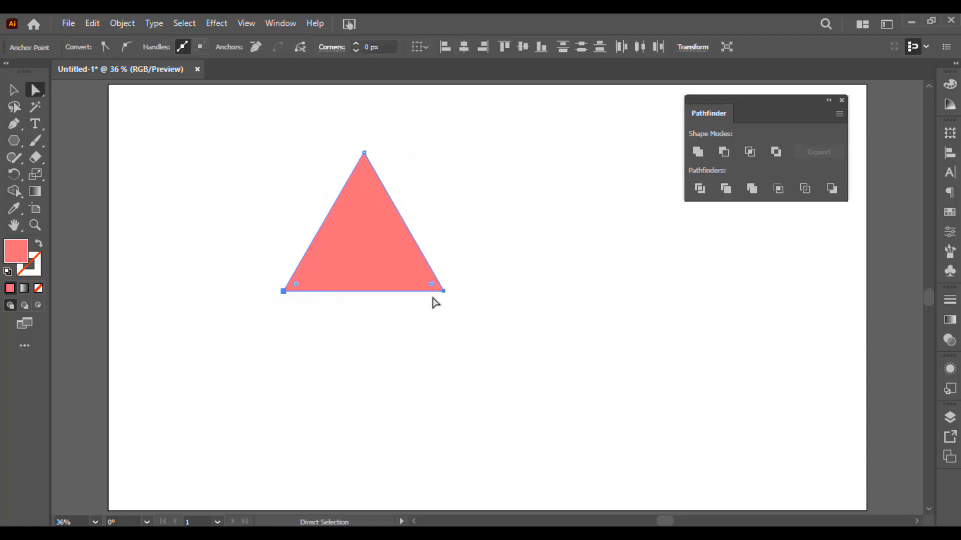
drag(433, 287, 241, 224)
click(259, 217)
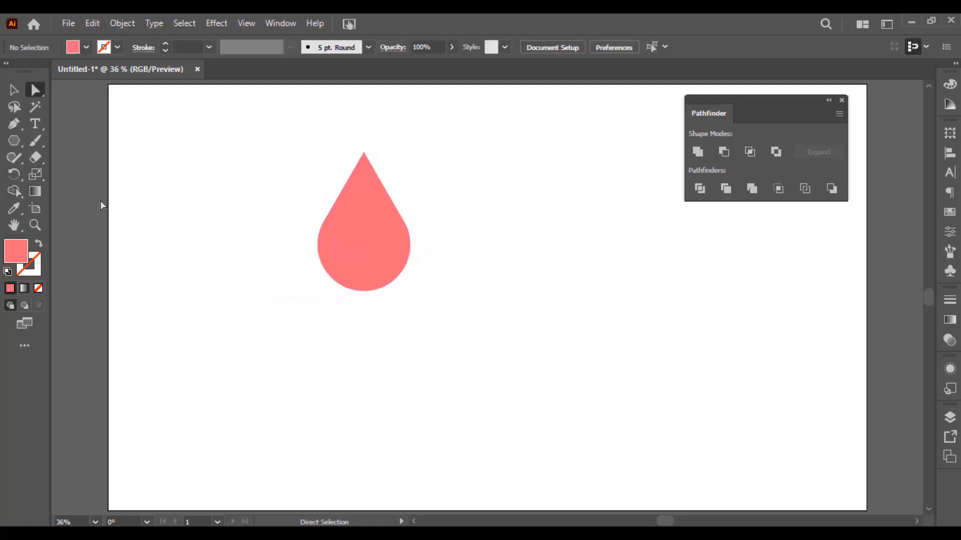
Draw a small circle beside the teardrop and fill it with light pink #FF9FBF.
drag(14, 141, 57, 142)
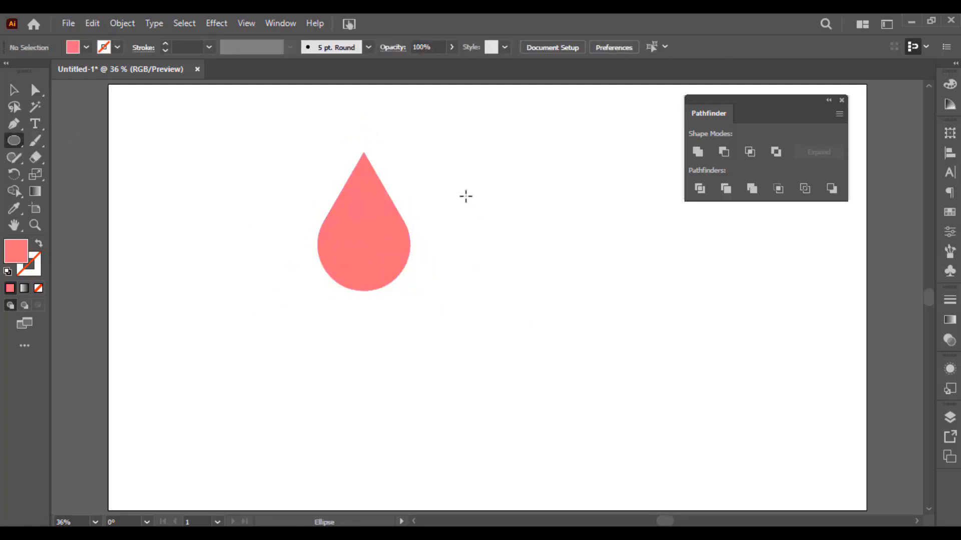
drag(465, 195, 518, 245)
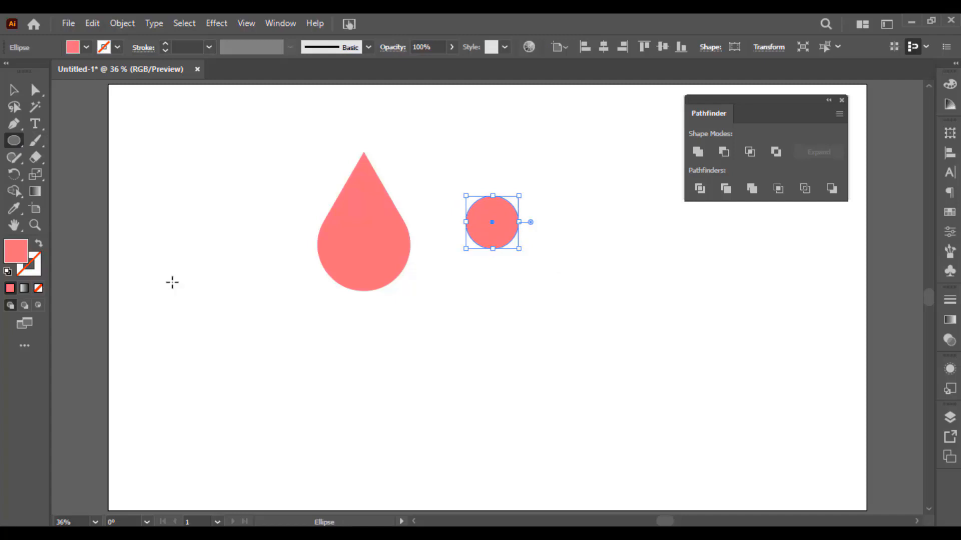
double_click(22, 257)
click(363, 183)
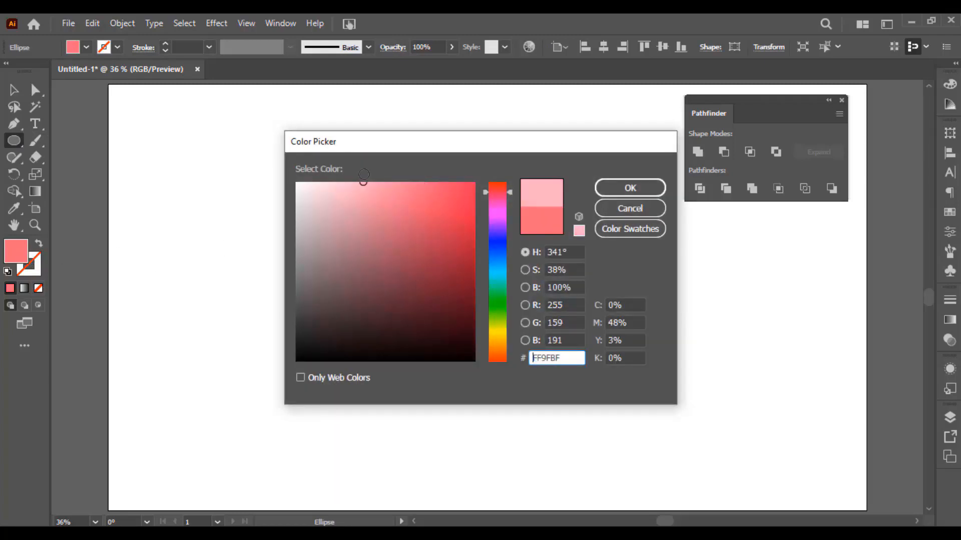
click(629, 188)
Place the light pink circle in the centre of the teardrop's rounded end.
key(v)
drag(493, 220, 366, 239)
click(421, 214)
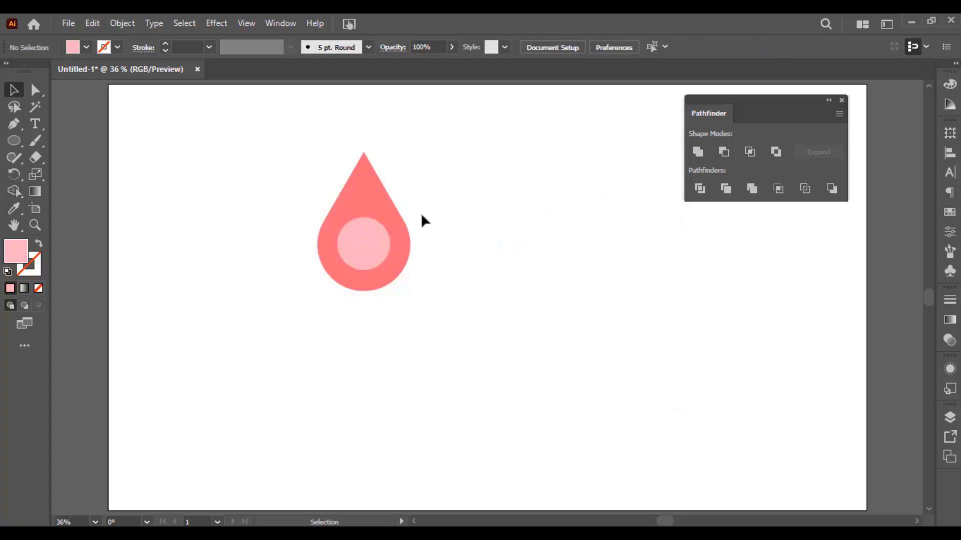
Try cutting the light pink circle out of the teardrop with Minus Front, and undo the cut.
key(ctrl+a)
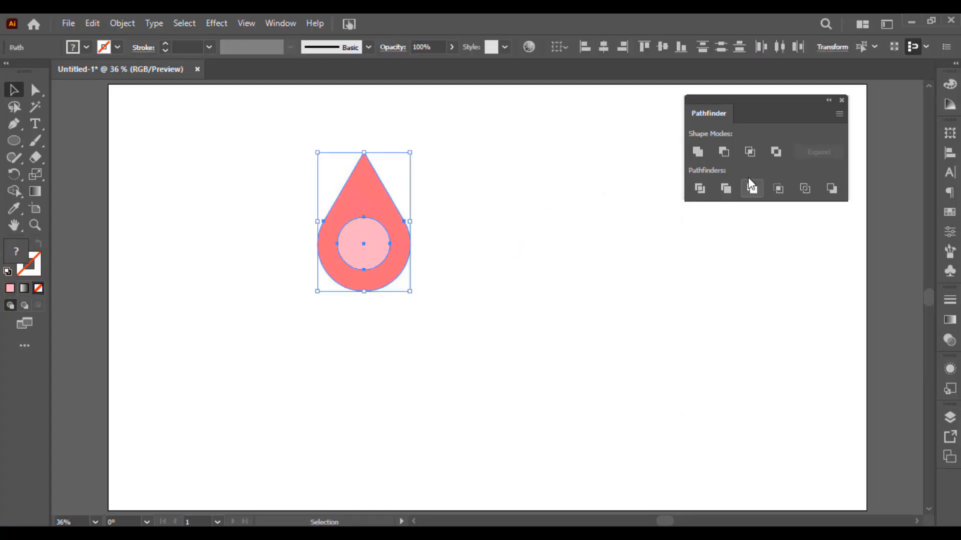
click(722, 152)
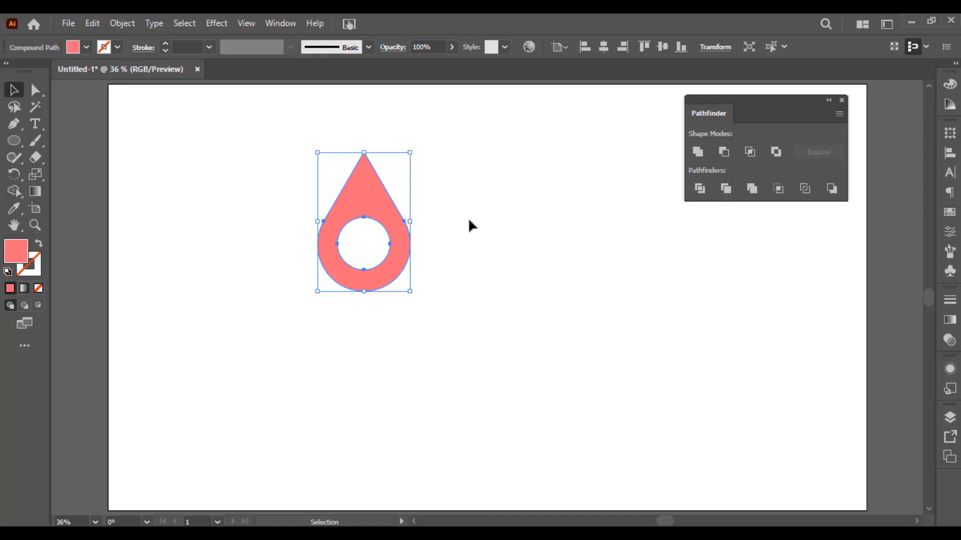
key(ctrl+z)
Shift the teardrop slightly to the left and put the light pink circle back inside its rounded end.
click(478, 227)
drag(365, 253, 462, 245)
drag(383, 236, 360, 236)
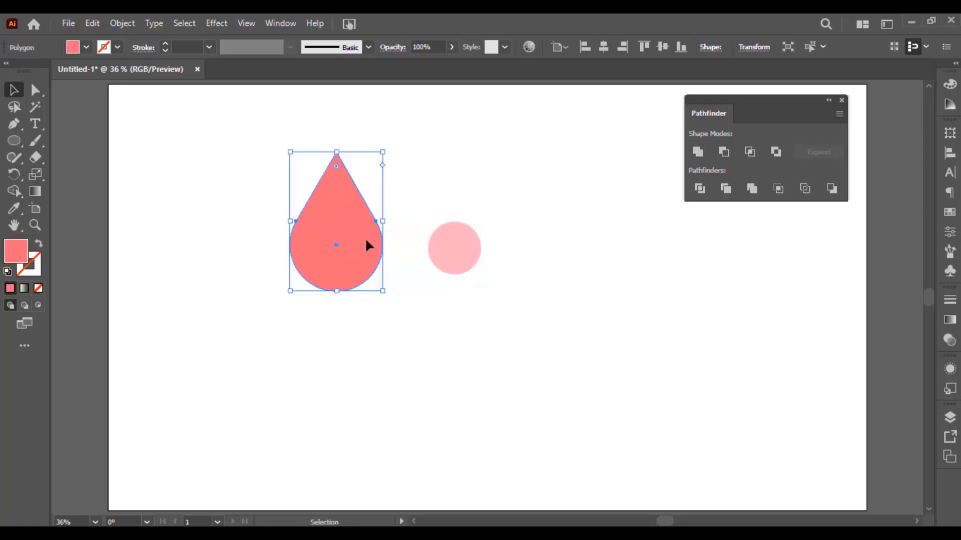
drag(457, 249, 340, 252)
click(404, 221)
key(ctrl+a)
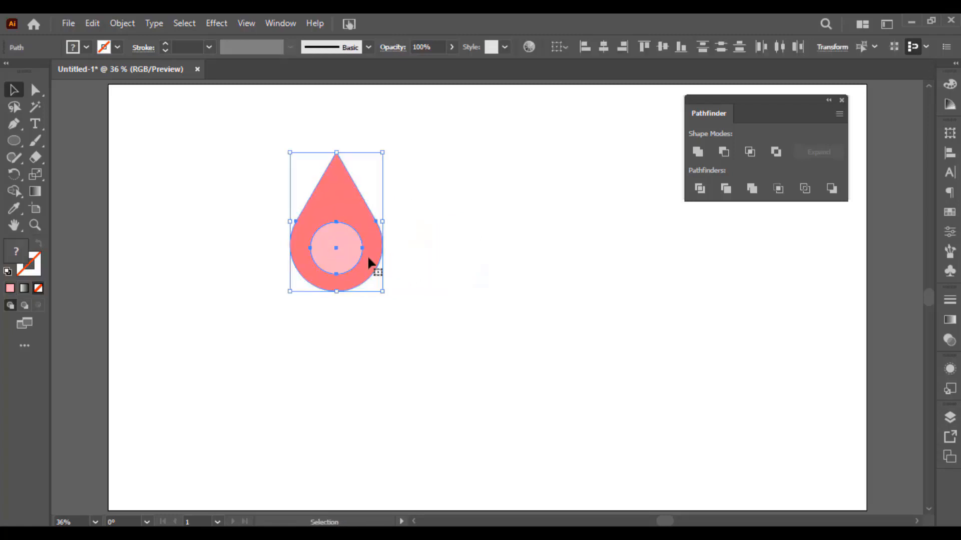
click(545, 278)
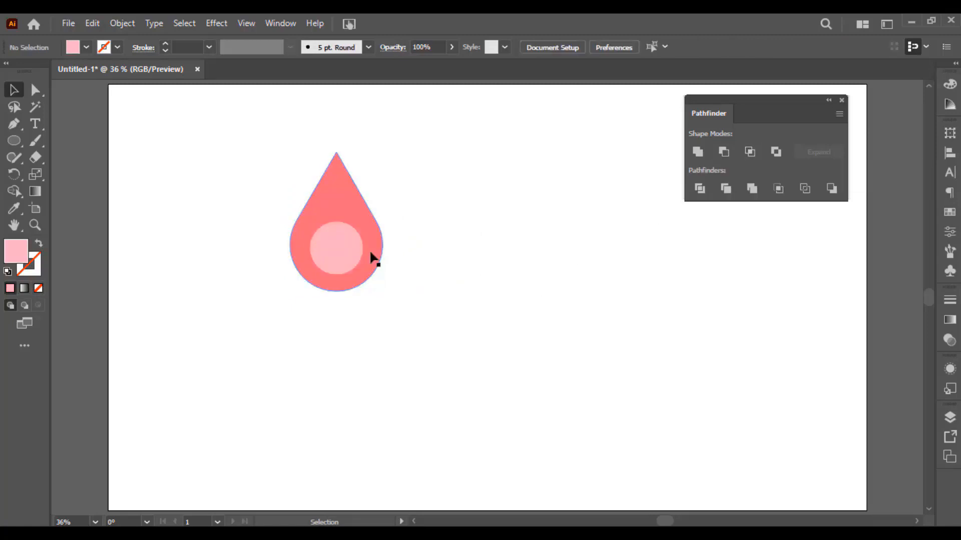
Enlarge the light pink circle slightly and subtract it from the teardrop with Minus Front.
click(335, 241)
drag(336, 221, 338, 218)
drag(414, 201, 321, 270)
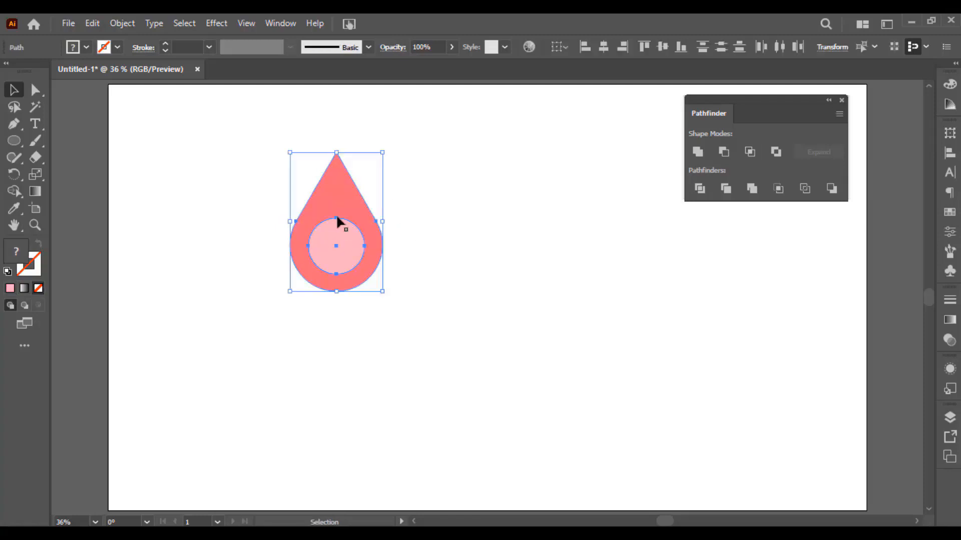
click(728, 154)
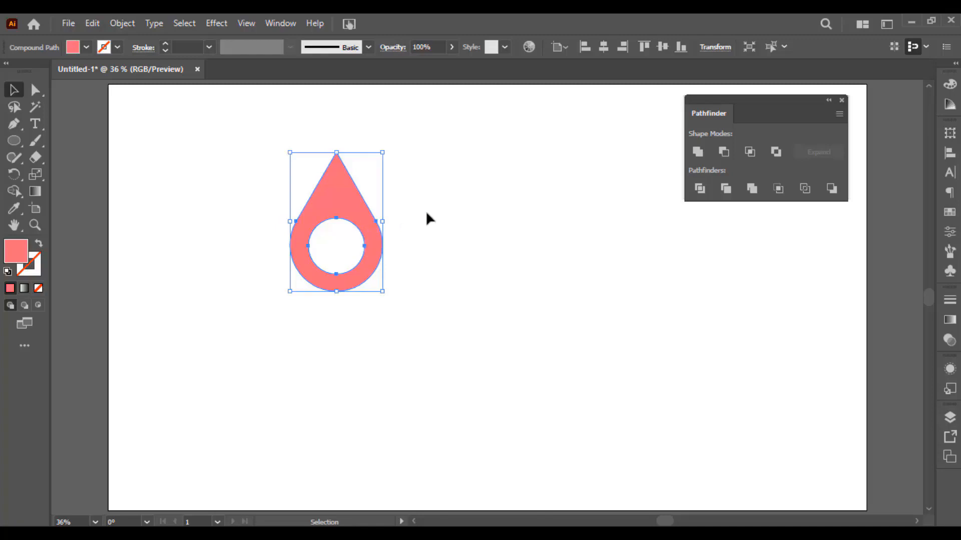
Rotate the cut-out teardrop 180° so that its tip points down like a location pin.
click(392, 261)
shift+click(340, 153)
drag(341, 150, 382, 276)
click(364, 254)
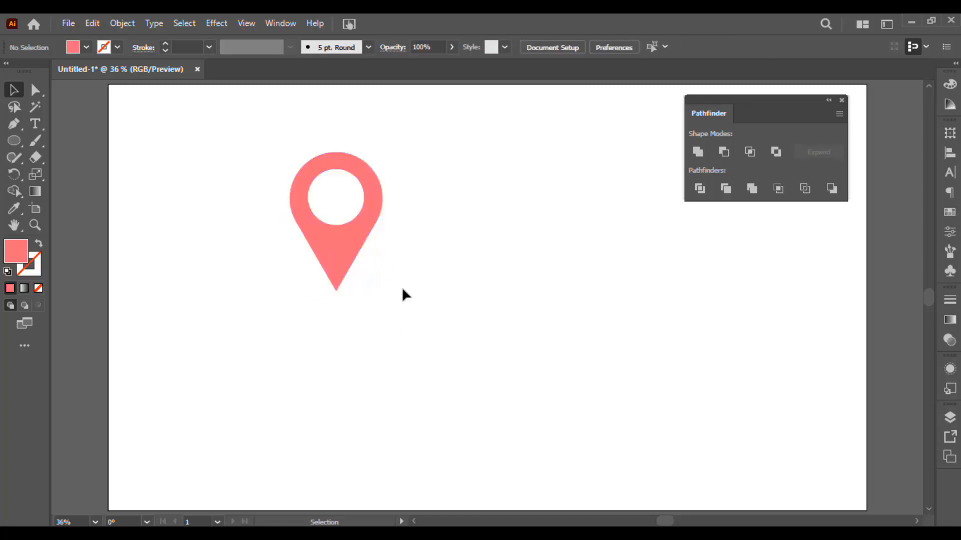
Draw a flat, wide ellipse directly beneath the tip of the location pin.
click(351, 257)
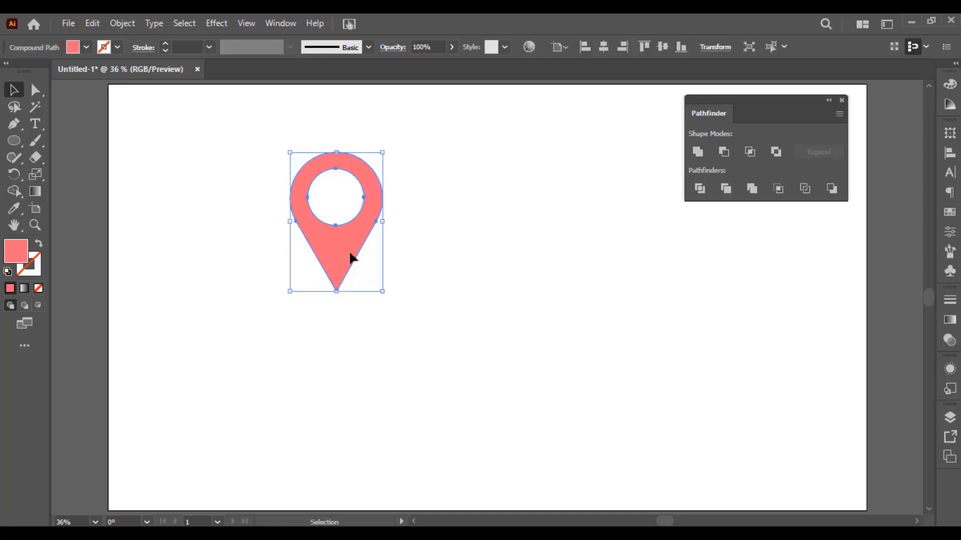
click(14, 141)
drag(279, 287, 397, 310)
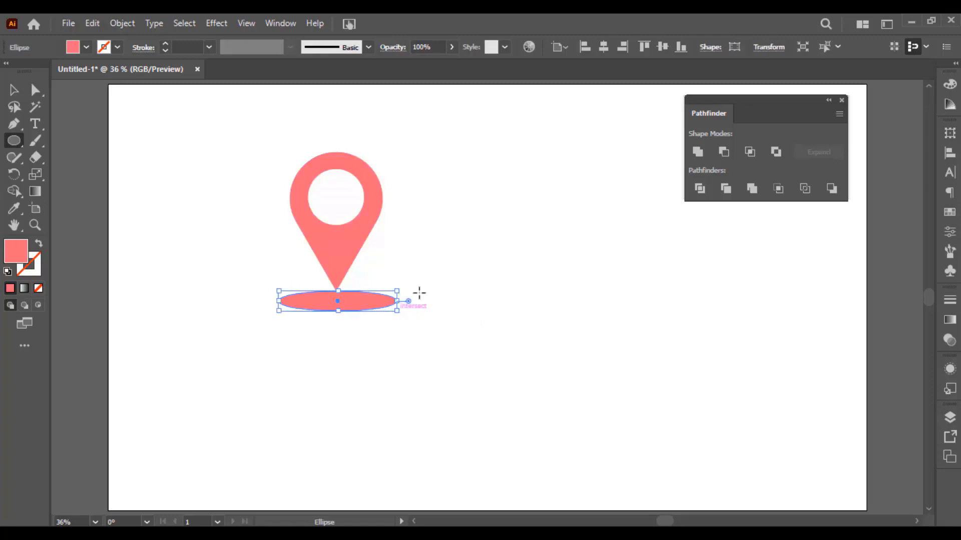
Turn the flat ellipse beneath the pin into an unfilled pink outline with a 5 pt stroke and the tapered lens-shaped width profile.
click(39, 244)
key(v)
click(195, 299)
click(309, 311)
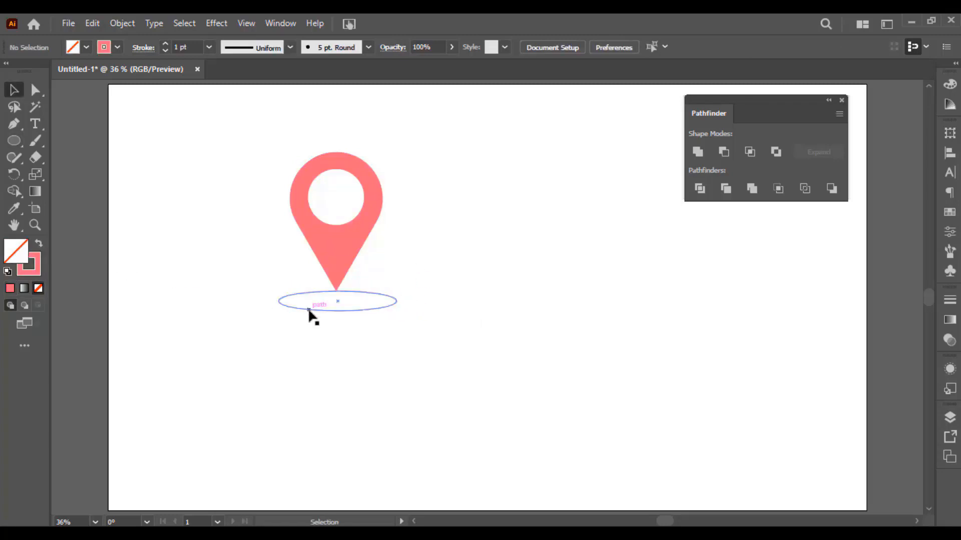
click(199, 46)
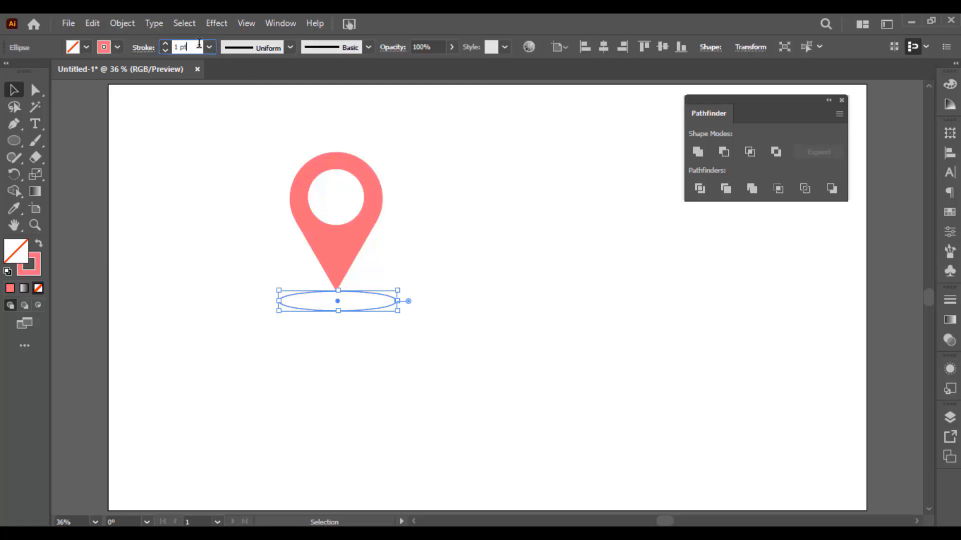
key(Up)
key(Up)
key(Up)
key(Up)
click(250, 48)
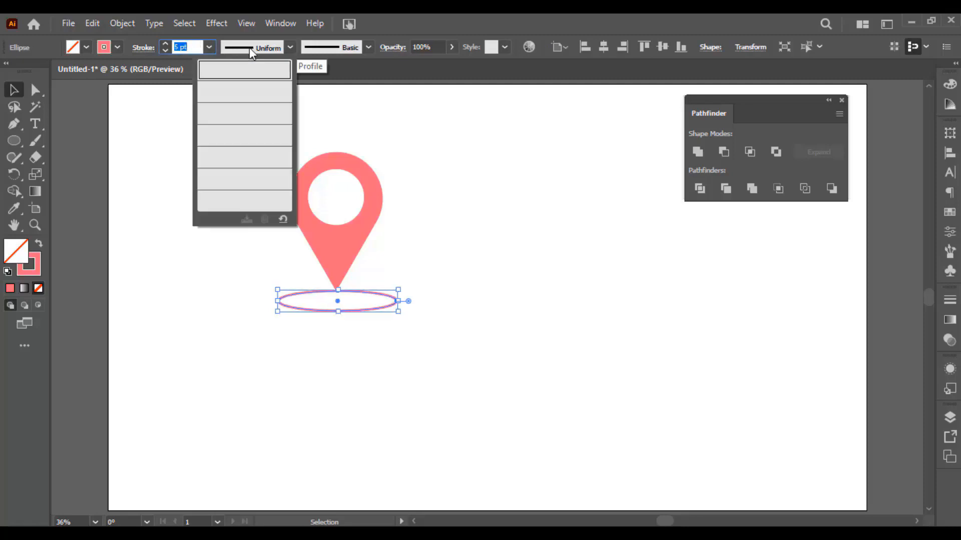
click(258, 93)
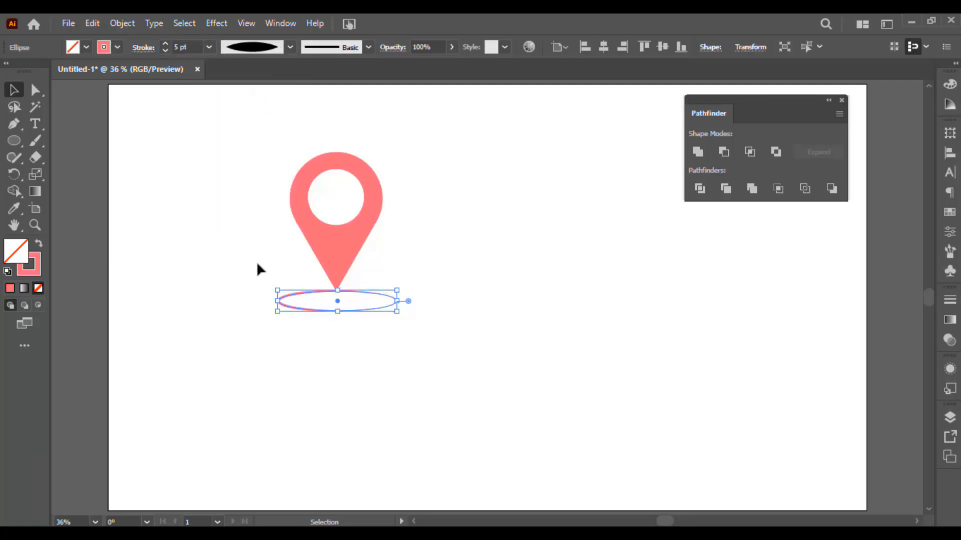
Rotate the outlined ellipse 90° and reshape it into a wide, flattened ring beneath the pin's tip.
drag(405, 304, 334, 241)
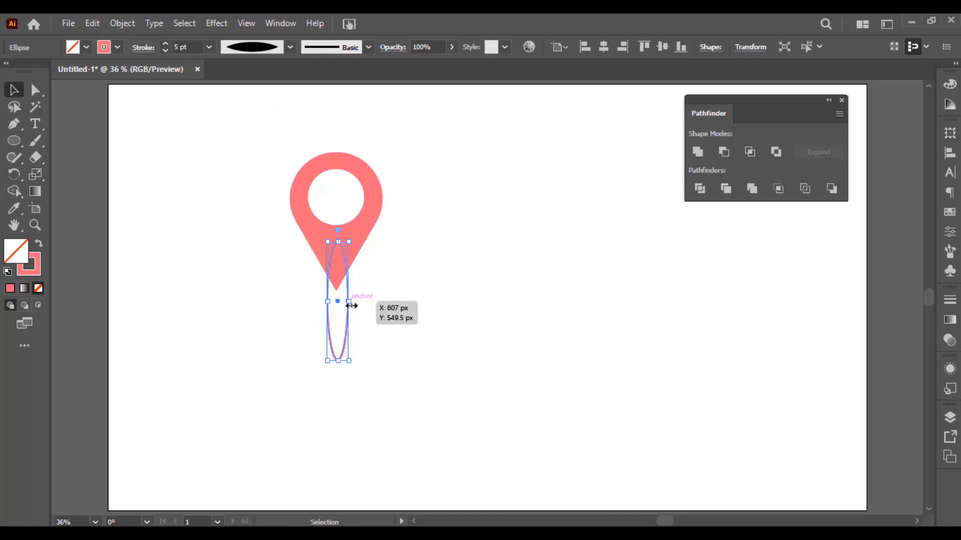
drag(353, 301, 396, 304)
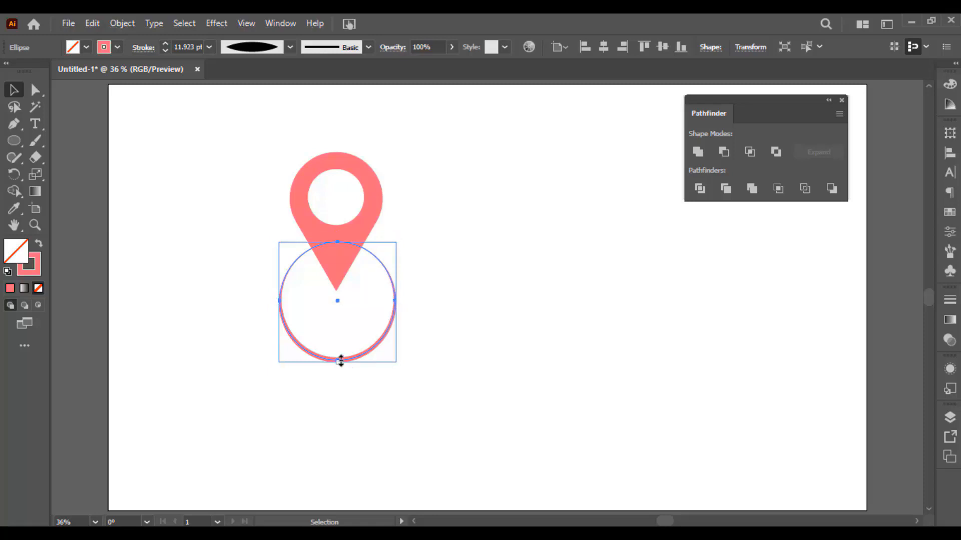
drag(338, 360, 337, 307)
Scale the pin and its ring down together and place them in the artboard's upper left corner.
drag(370, 360, 292, 280)
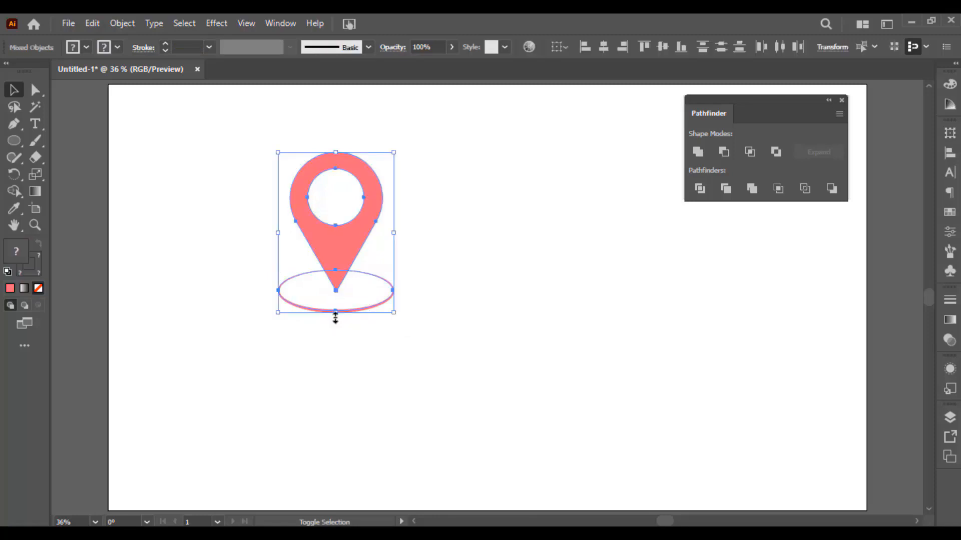
drag(336, 314, 333, 244)
drag(337, 201, 163, 146)
click(260, 260)
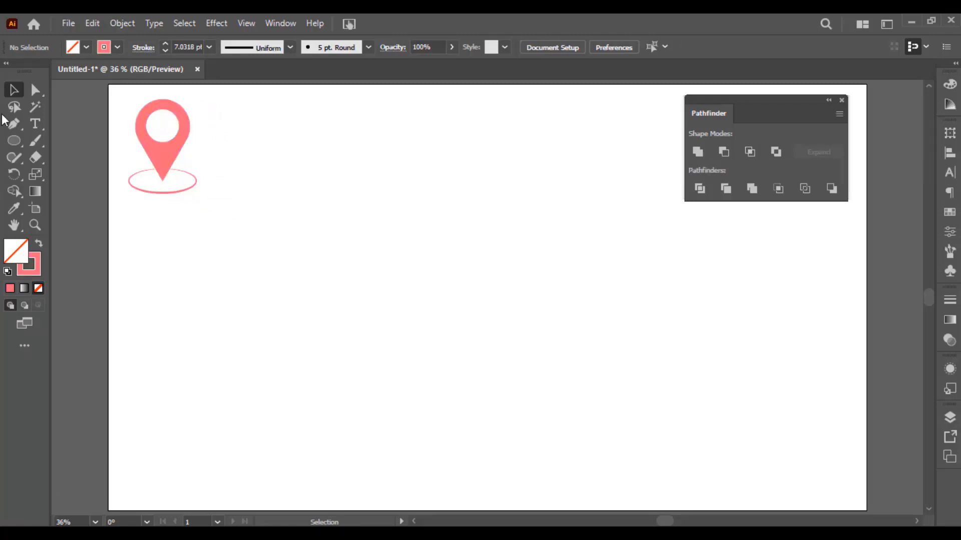
Draw a square in the middle of the artboard with a solid pink fill and no stroke.
click(17, 139)
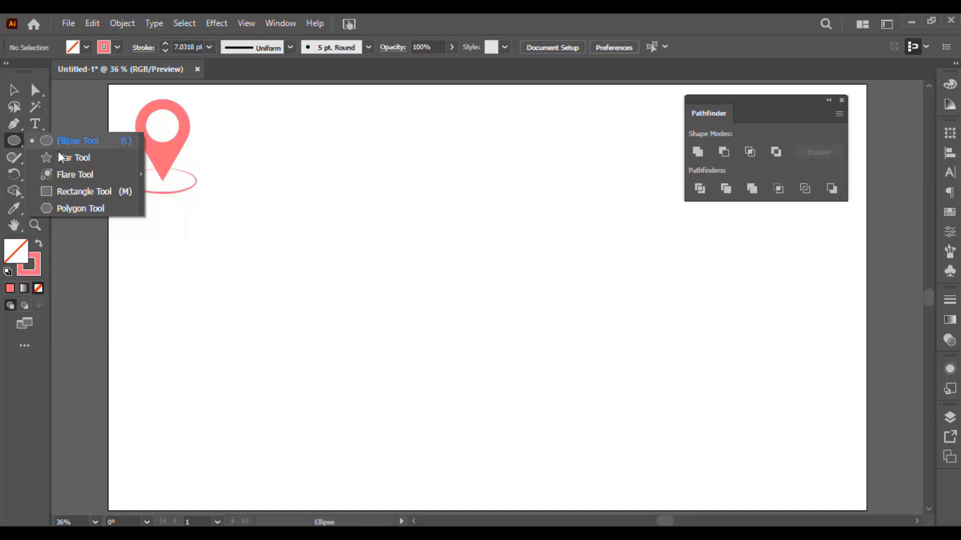
click(72, 190)
drag(333, 205, 461, 354)
key(shift+x)
key(v)
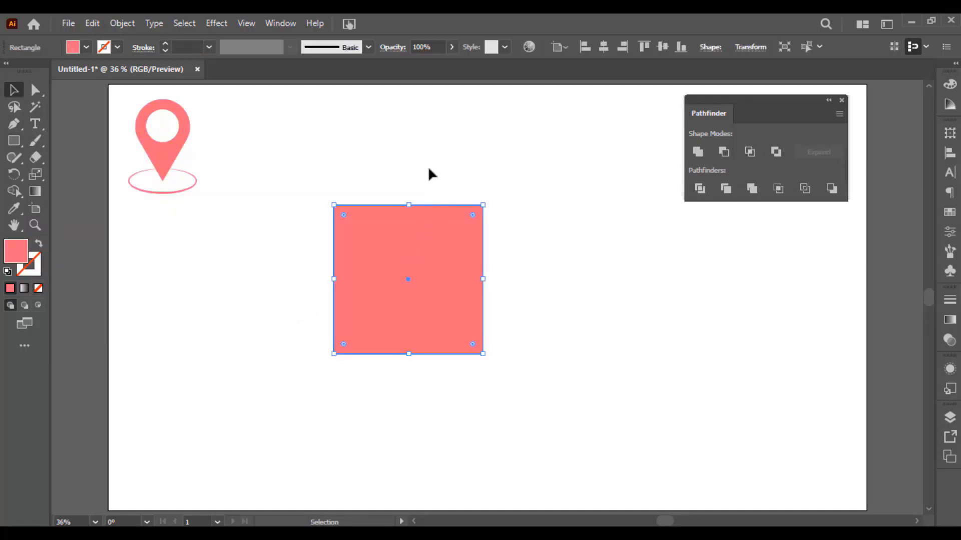
Duplicate the pink square diagonally down to the right so the two overlap, and fill the copy with a darker red.
click(428, 167)
drag(395, 262, 473, 313)
double_click(16, 251)
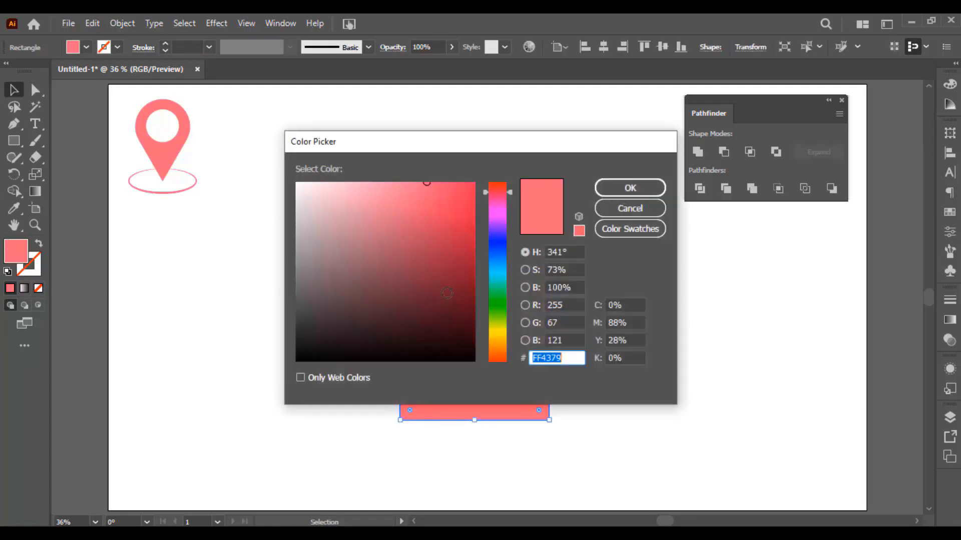
text(E94045)
click(616, 188)
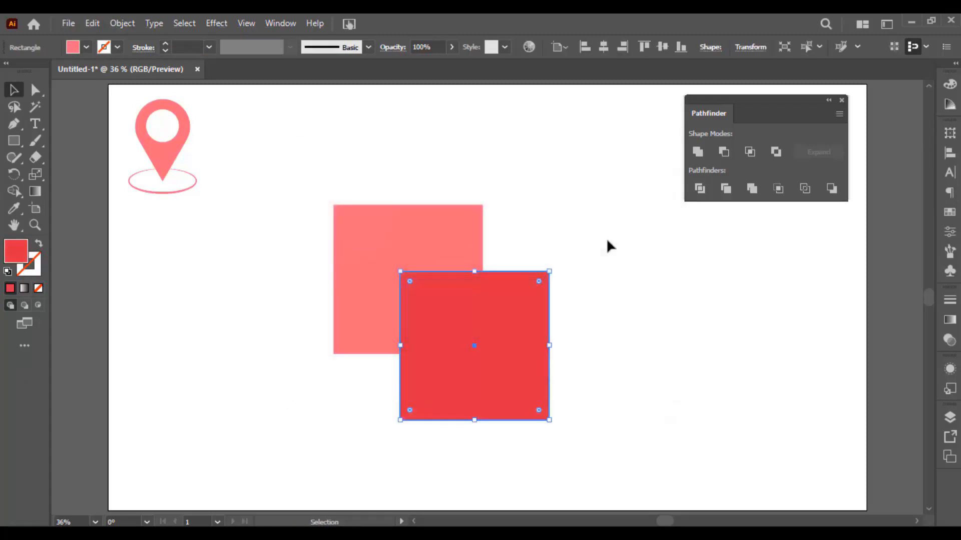
Intersect the two overlapping squares with the Pathfinder and delete the resulting red square.
drag(505, 266, 367, 230)
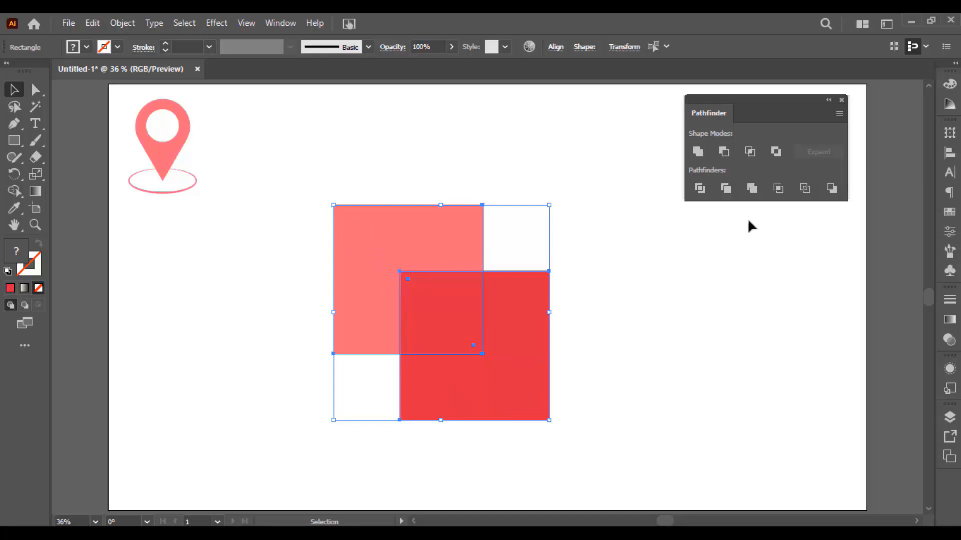
click(751, 156)
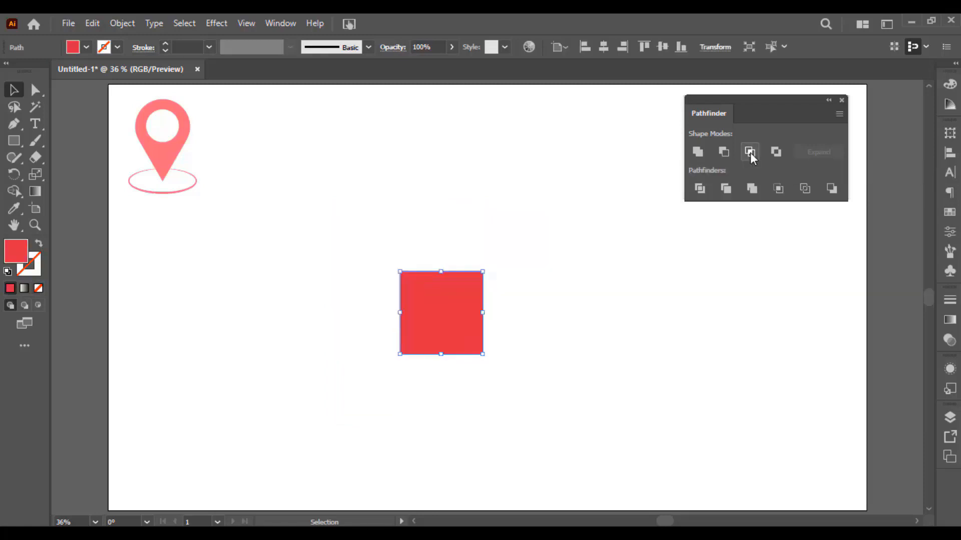
drag(452, 316, 426, 307)
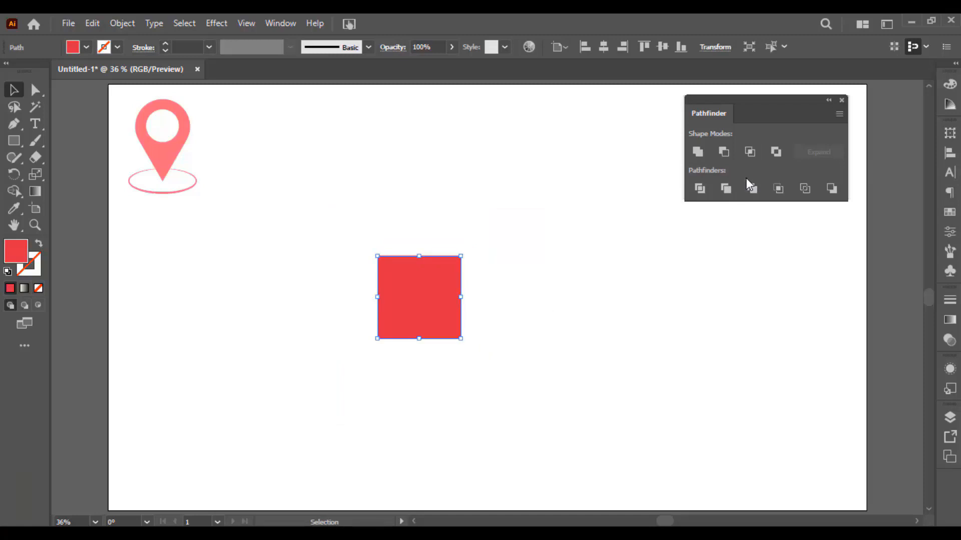
key(ctrl+z)
key(ctrl+z)
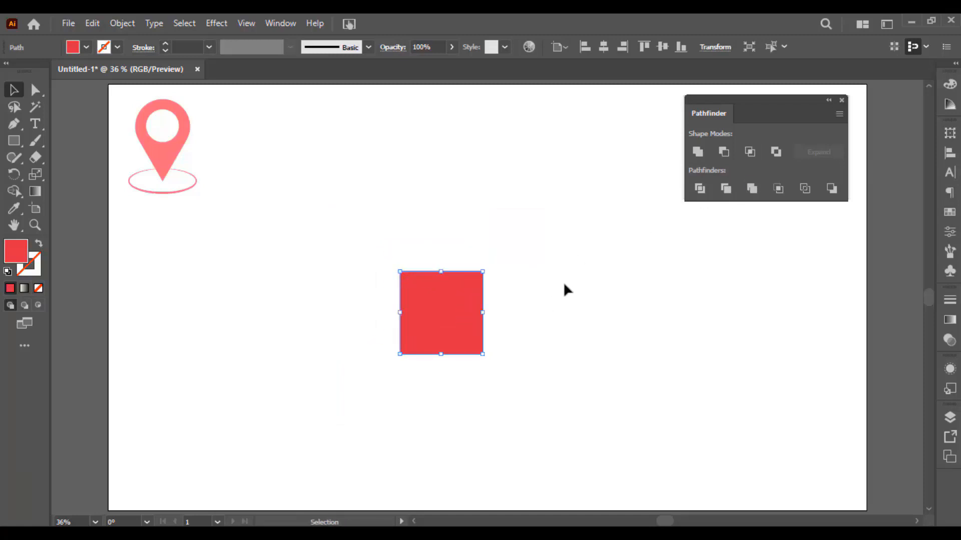
key(Delete)
Draw a red circle about 477 px in diameter and duplicate it horizontally to the right so the two circles overlap.
key(l)
drag(307, 190, 495, 378)
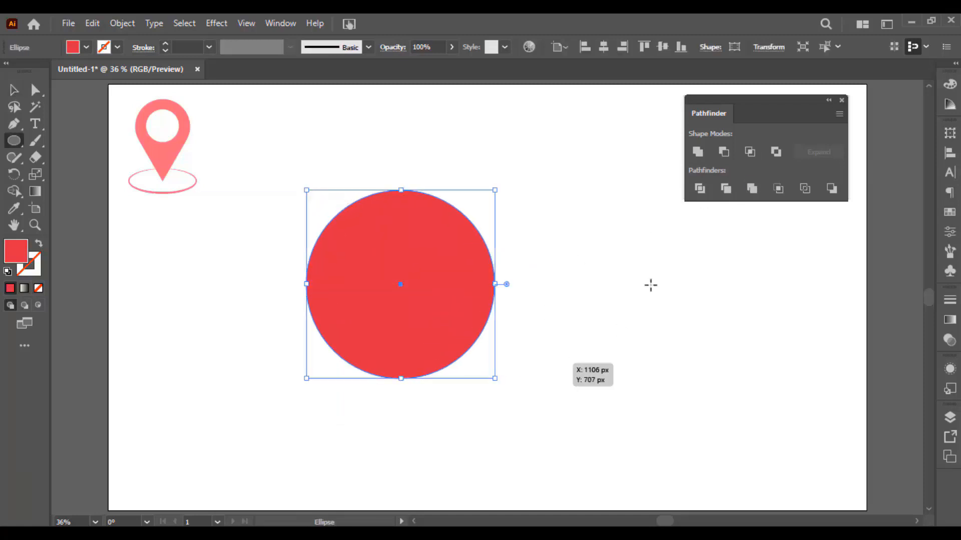
key(v)
key(ctrl+shift+a)
drag(359, 299, 452, 300)
Intersect the two red circles and place the resulting leaf shape to the right of the location pin.
drag(506, 155, 347, 313)
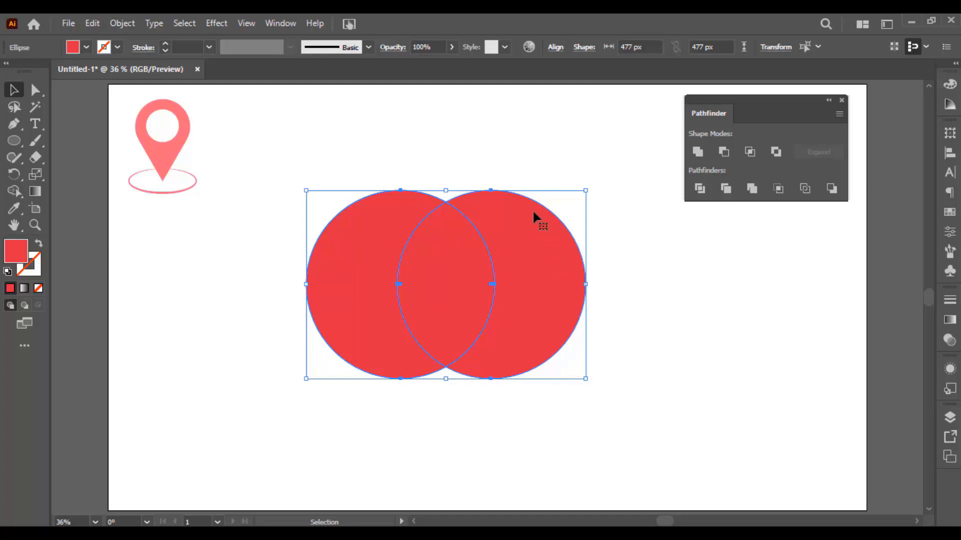
click(752, 155)
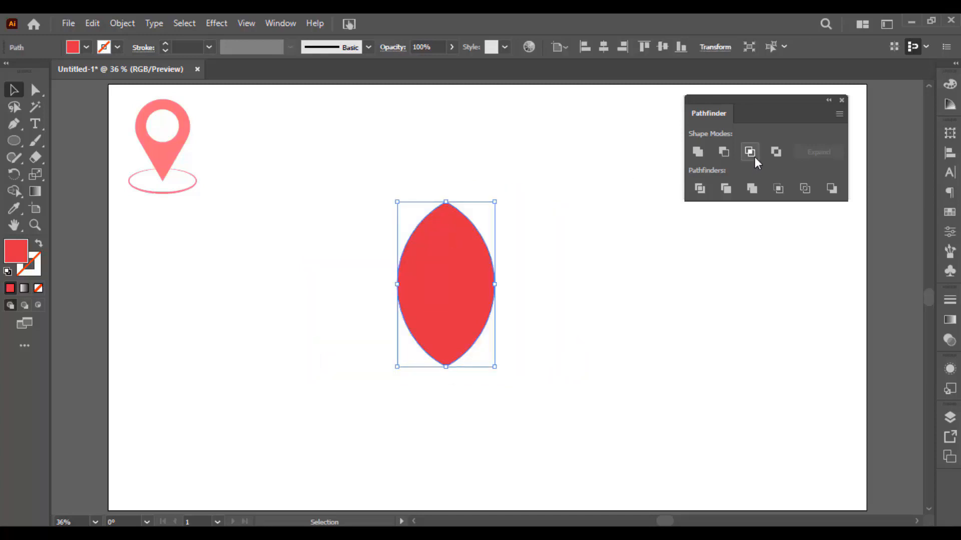
click(642, 232)
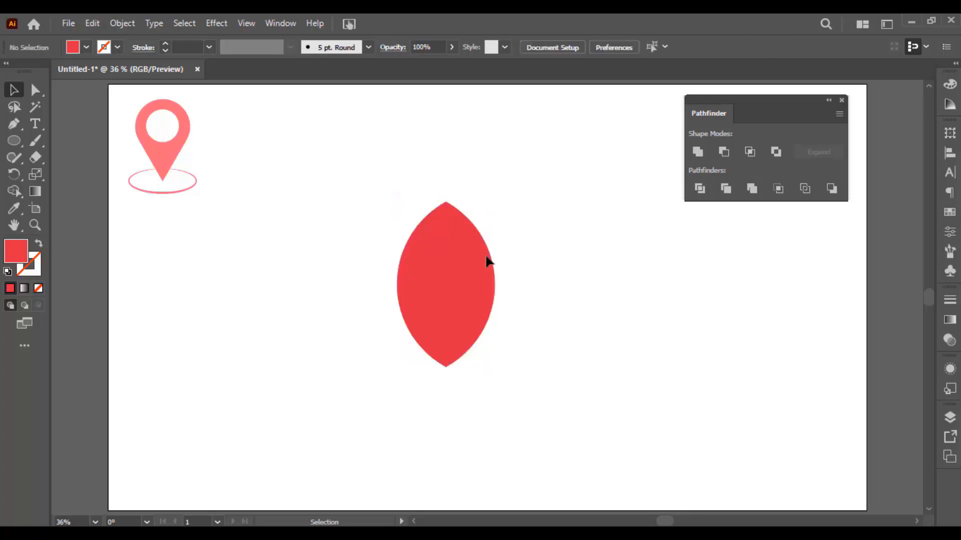
drag(470, 265, 279, 157)
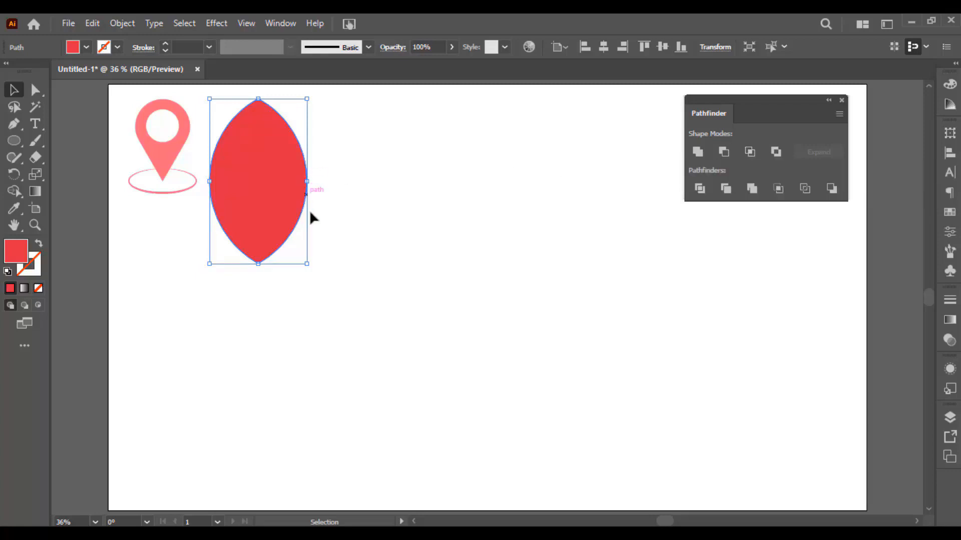
Draw a red circle about 396 px in diameter in the empty area and duplicate it to the right with a partial overlap.
click(13, 142)
drag(469, 297, 514, 375)
key(v)
drag(506, 290, 570, 300)
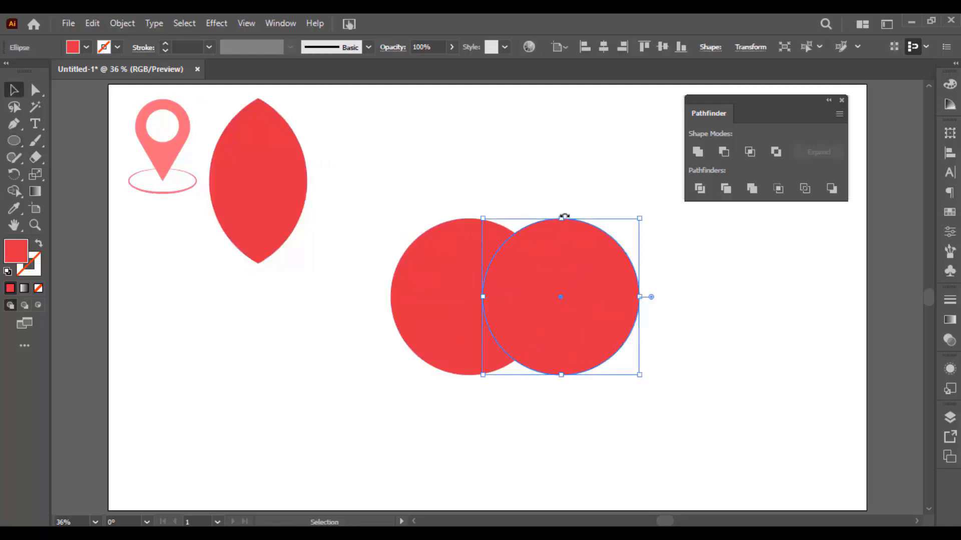
Cut the overlap out of the two circles with Exclude and place the result, scaled down, beside the leaf shape.
shift+click(484, 276)
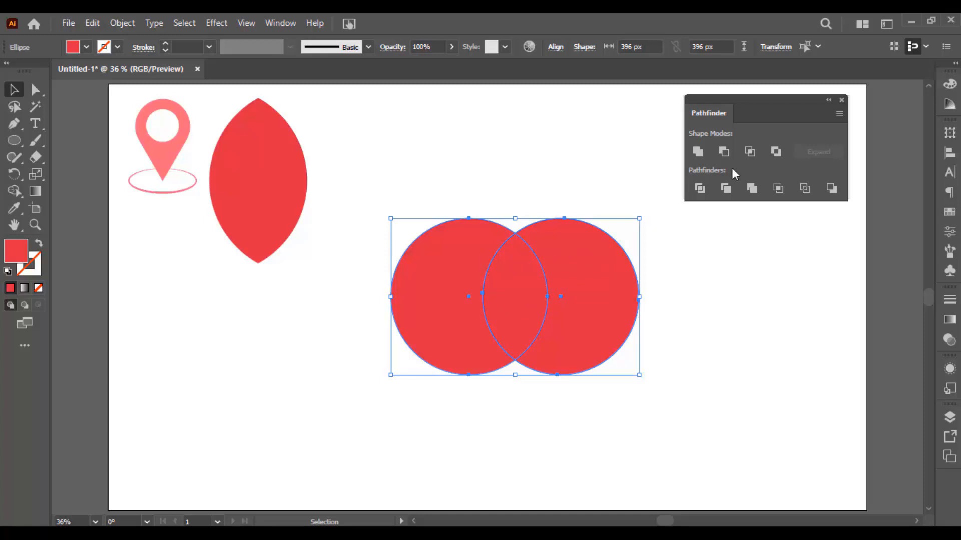
click(775, 152)
click(654, 300)
drag(634, 323, 465, 196)
click(491, 257)
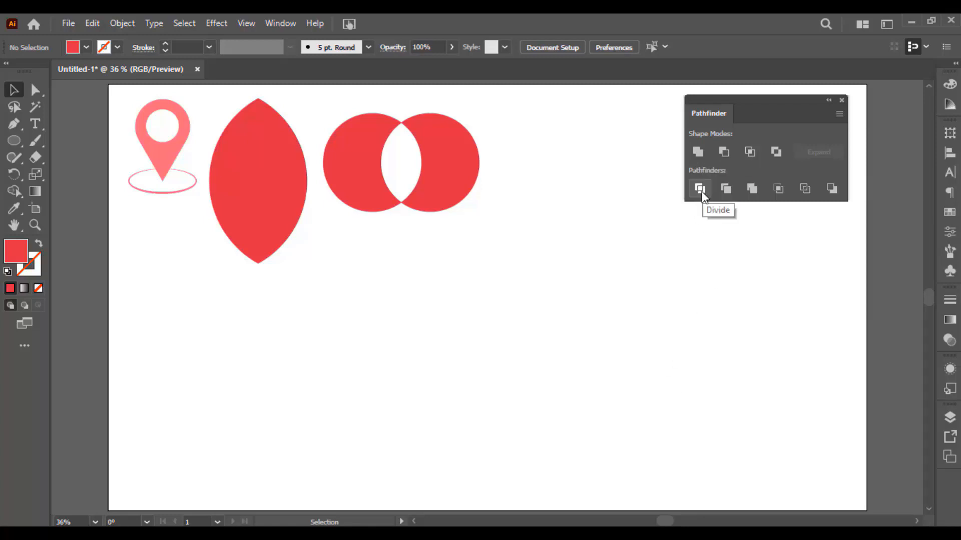
Draw a red circle about 384 px in diameter below the finished shapes and duplicate it twice to form three overlapping circles.
click(15, 140)
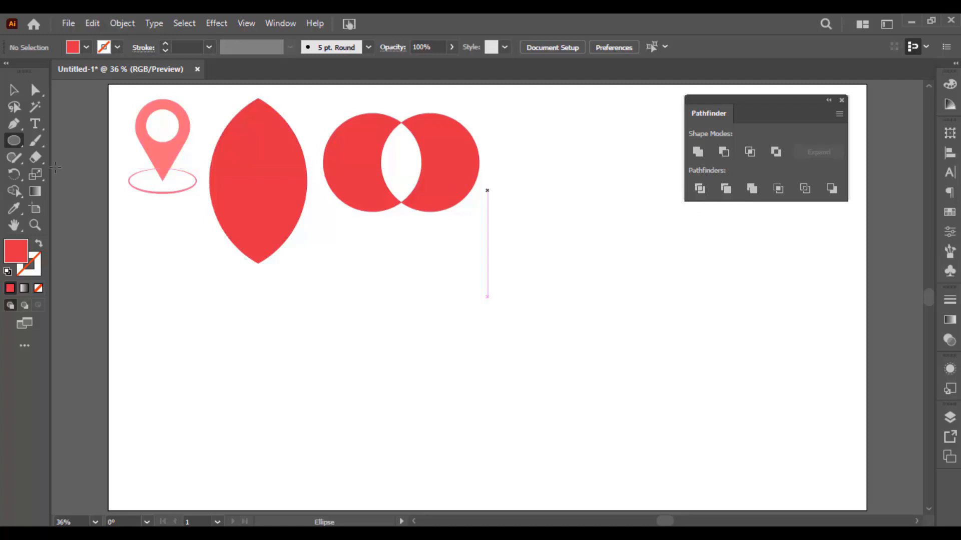
drag(410, 283, 563, 435)
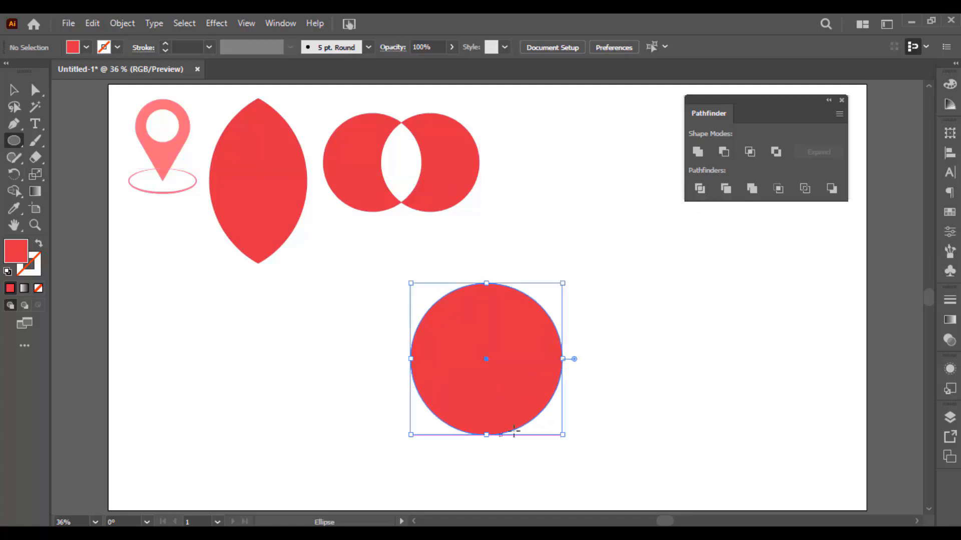
key(v)
drag(481, 412, 536, 383)
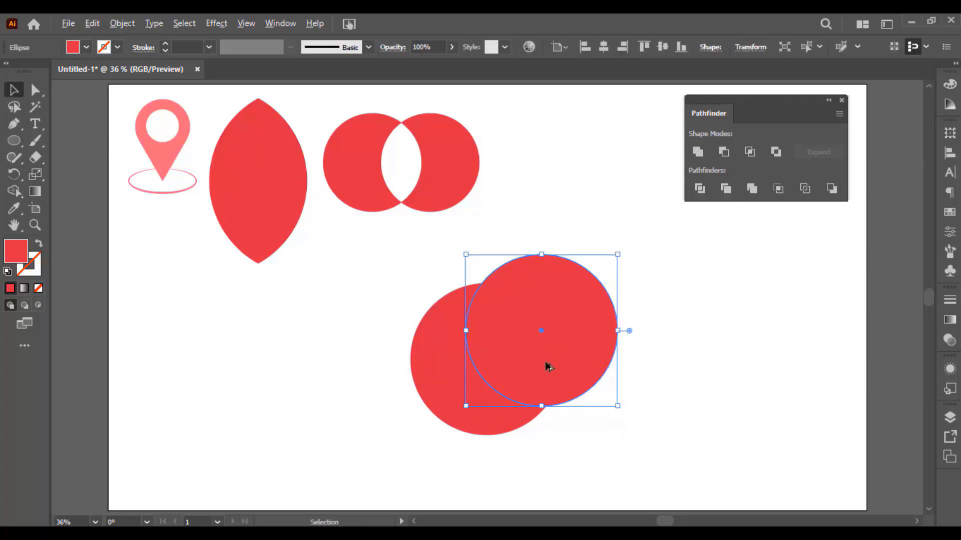
drag(542, 323, 532, 399)
Bring the upper right circle into selection and fill it with a lighter pink.
click(588, 308)
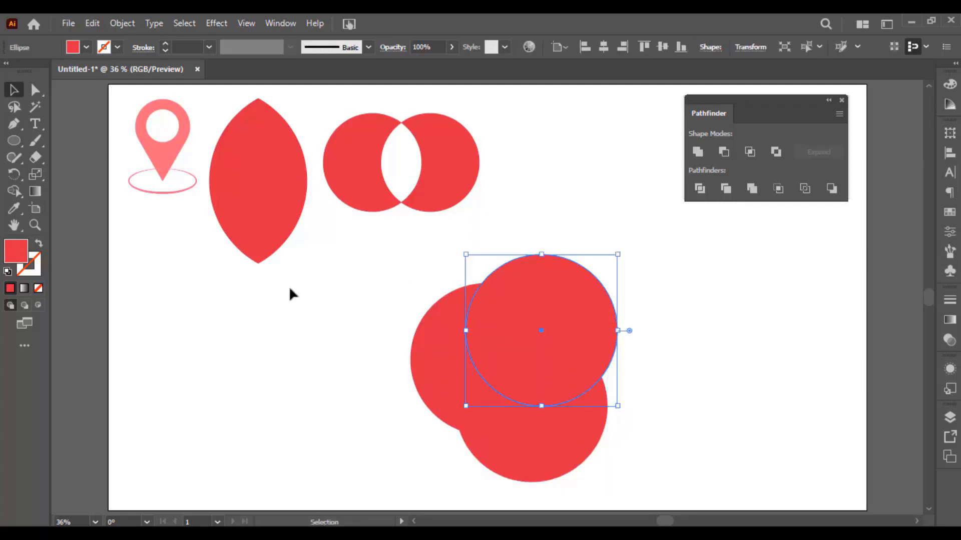
double_click(11, 258)
drag(420, 212, 403, 186)
click(598, 188)
Fill the lowest of the three circles with the very light pink EAADC4.
click(566, 463)
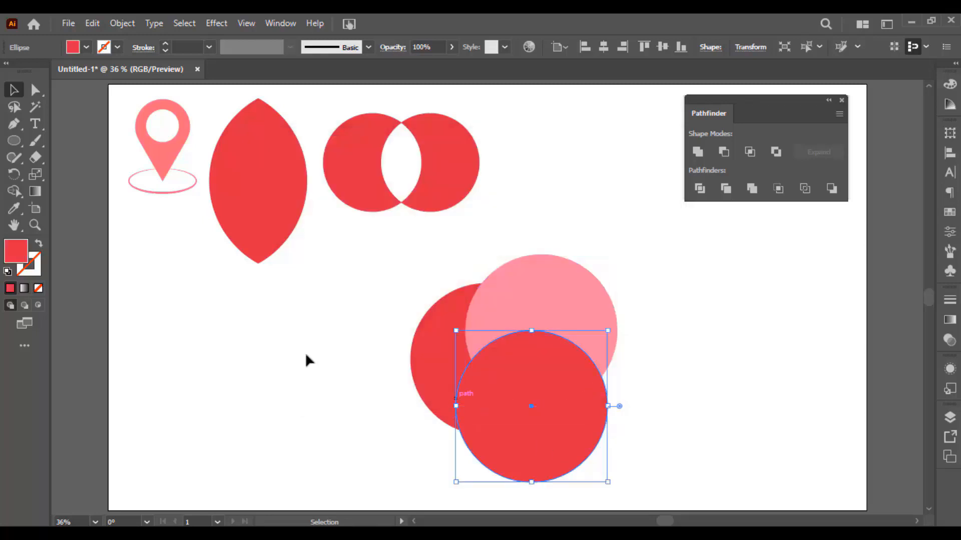
double_click(20, 259)
drag(414, 228, 344, 196)
click(630, 188)
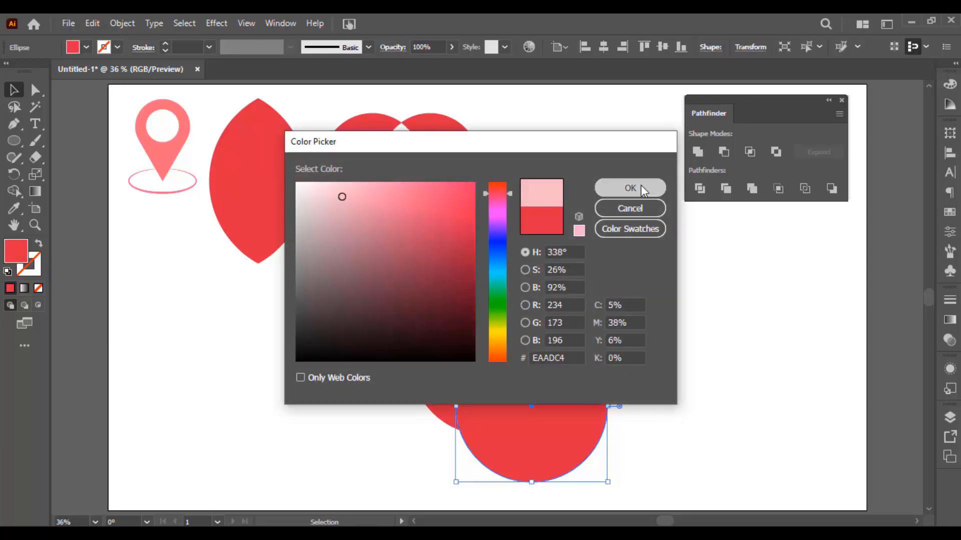
click(664, 323)
Move each of the three overlapping circles away from the others in turn, undoing each move.
drag(654, 337, 638, 292)
scroll(621, 364, up, 1)
drag(620, 378, 435, 264)
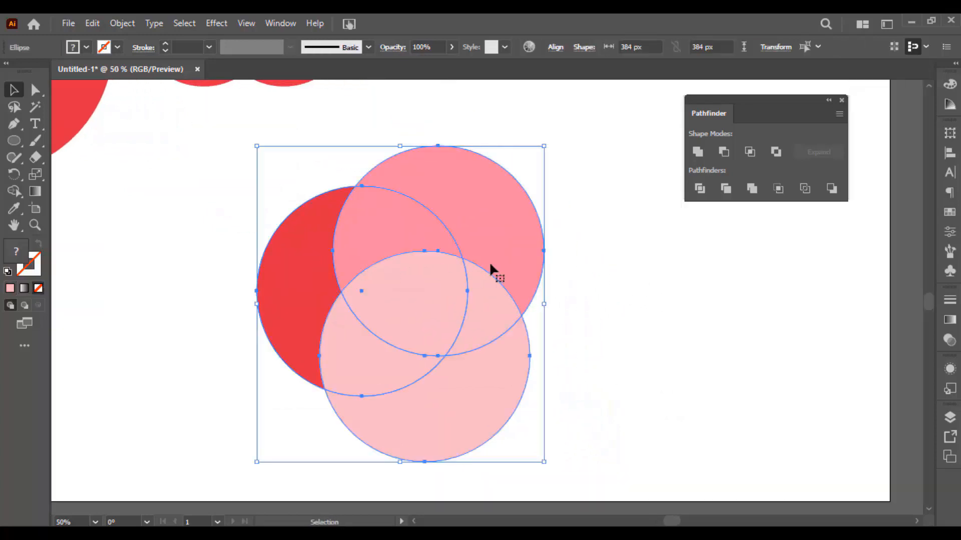
click(628, 245)
drag(493, 218, 596, 232)
key(ctrl+z)
drag(408, 346, 342, 392)
key(ctrl+z)
drag(293, 264, 256, 283)
key(ctrl+z)
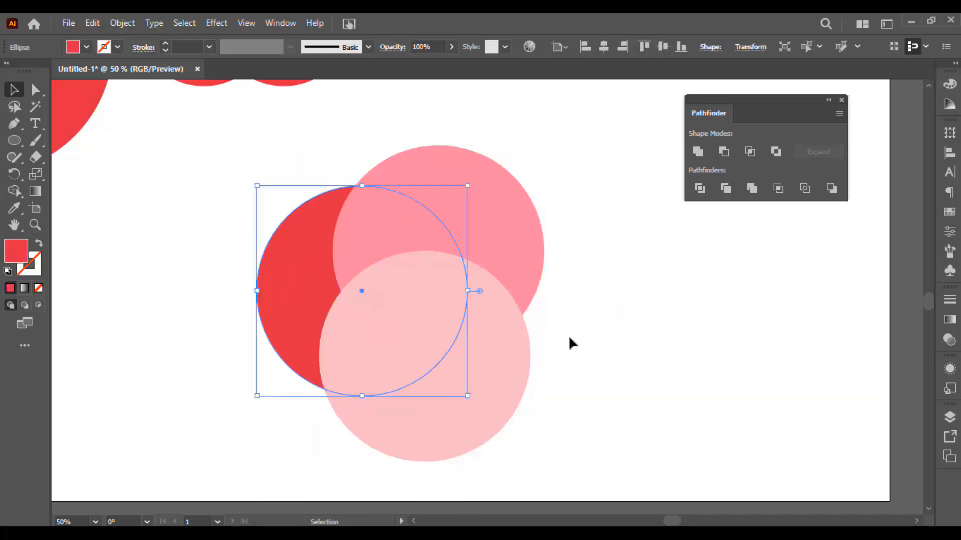
Split the three overlapping circles with Divide and shift the resulting group slightly up and to the left.
drag(591, 353, 306, 246)
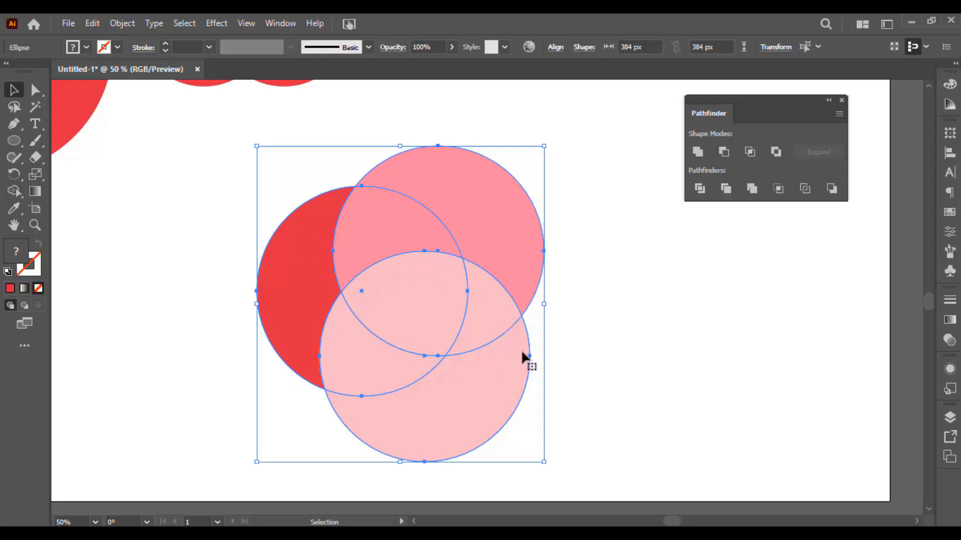
click(700, 190)
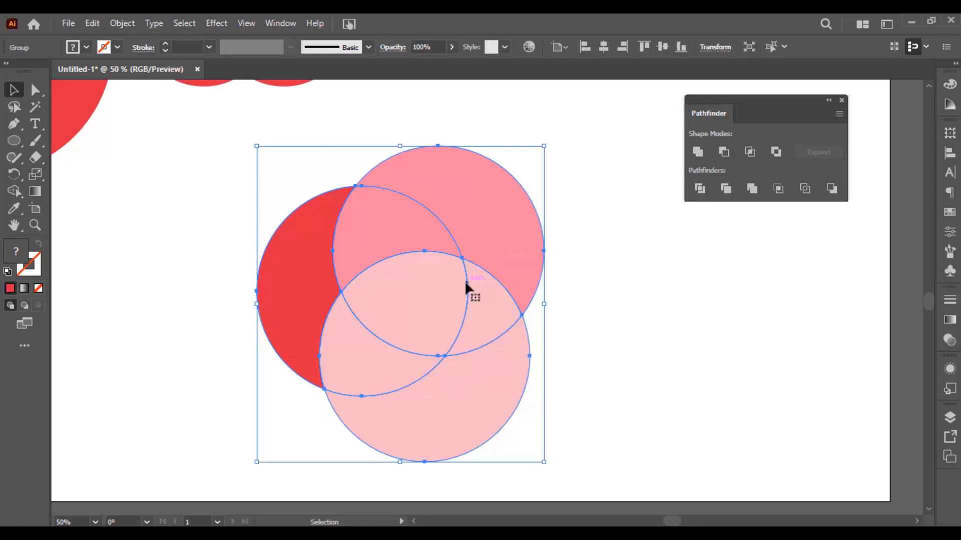
click(586, 230)
drag(478, 228, 433, 205)
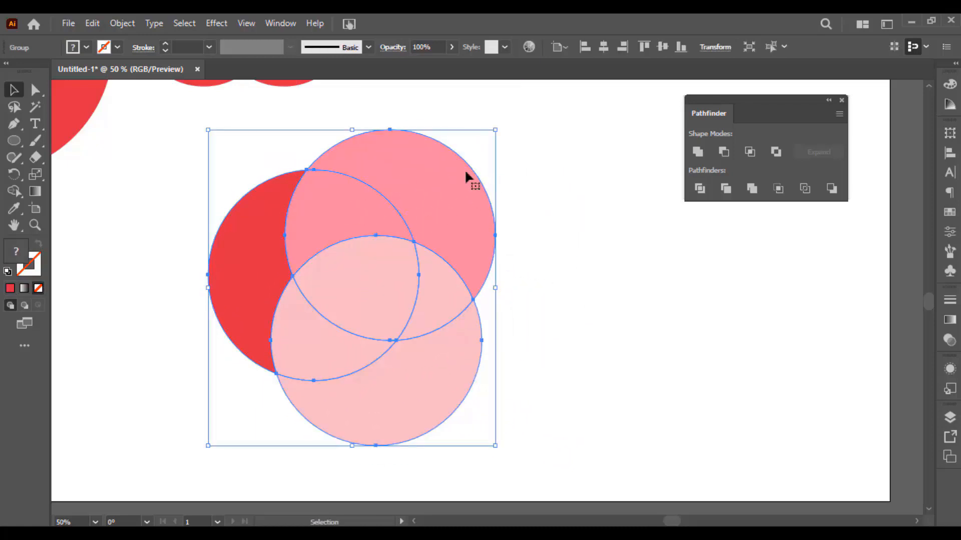
Ungroup the divided circles so each piece can be handled separately.
right_click(505, 149)
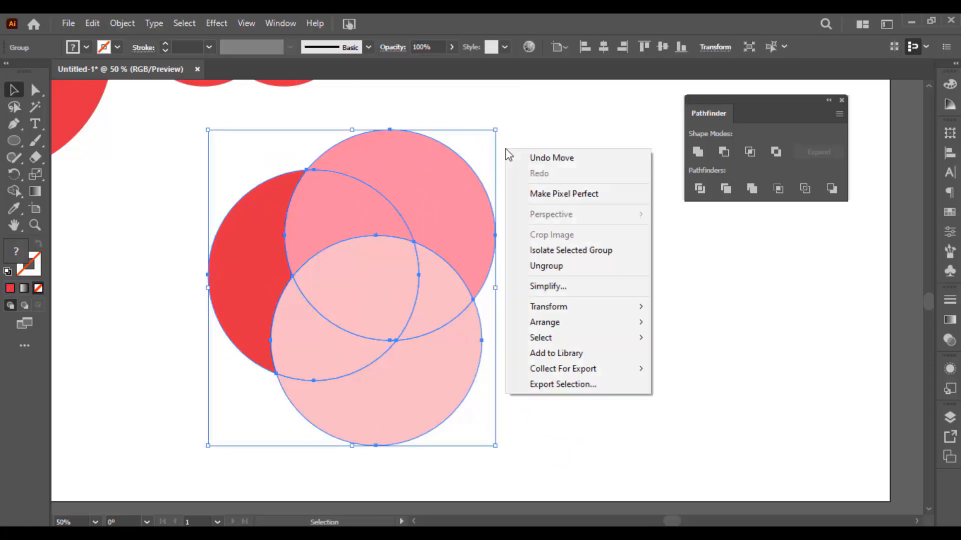
click(571, 269)
click(567, 266)
Pull the seven divided pieces of the circles outward, away from one another.
drag(464, 180, 527, 171)
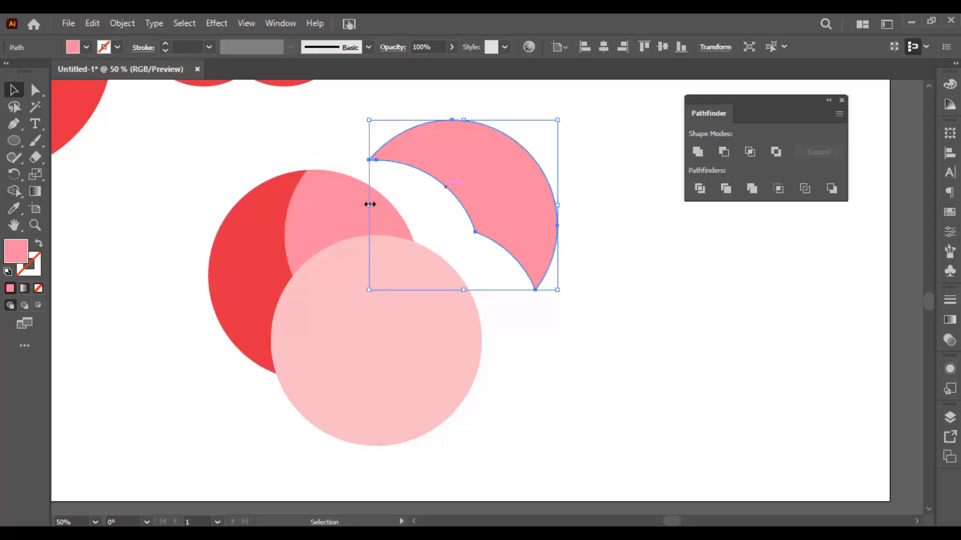
drag(370, 204, 405, 193)
drag(246, 213, 209, 217)
drag(323, 294, 286, 294)
drag(419, 379, 409, 416)
drag(450, 306, 489, 319)
drag(341, 347, 329, 365)
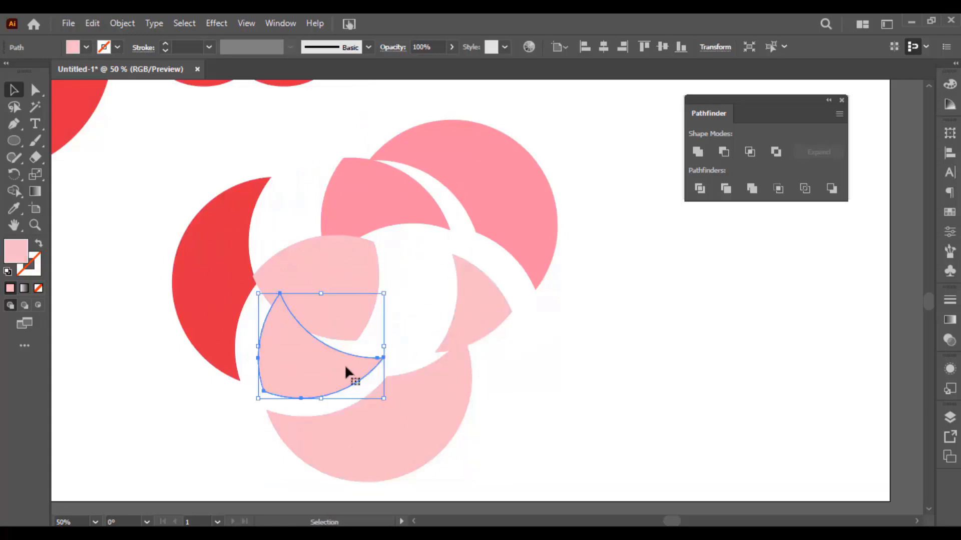
Undo all the moves of the divided pieces.
key(ctrl+z)
key(ctrl+z)
key(ctrl+z)
key(ctrl+z)
key(ctrl+z)
key(ctrl+z)
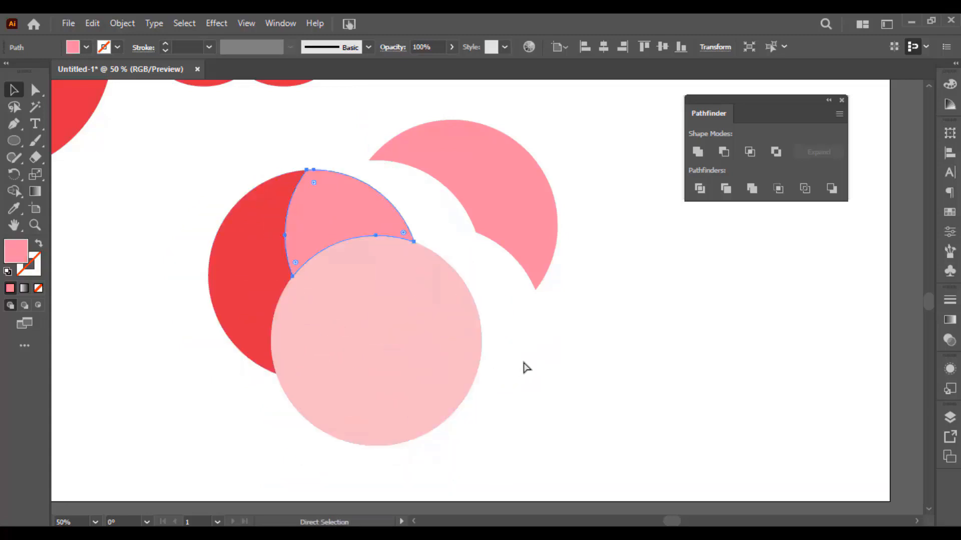
key(ctrl+z)
key(ctrl+z)
Fill the central piece where all three circles overlap with a bright blue.
click(403, 272)
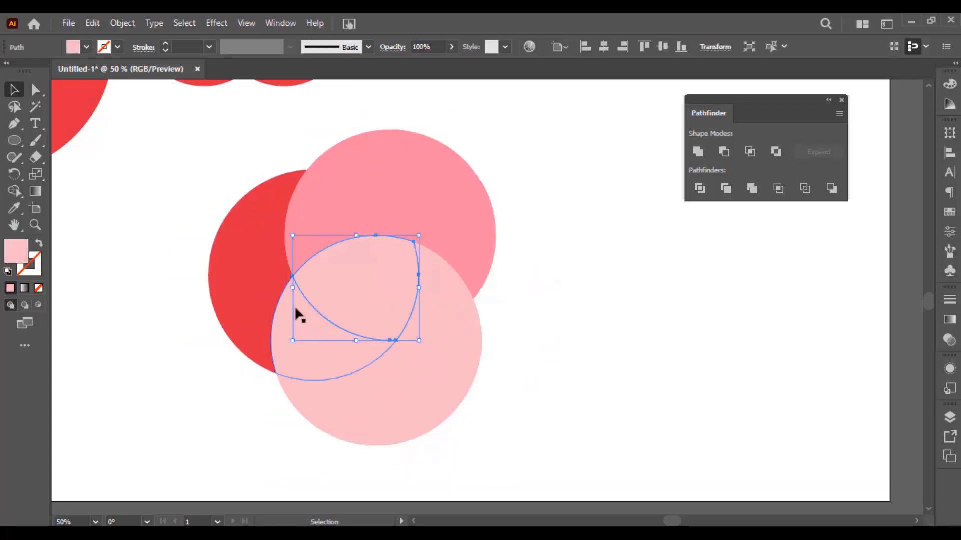
double_click(16, 251)
click(497, 252)
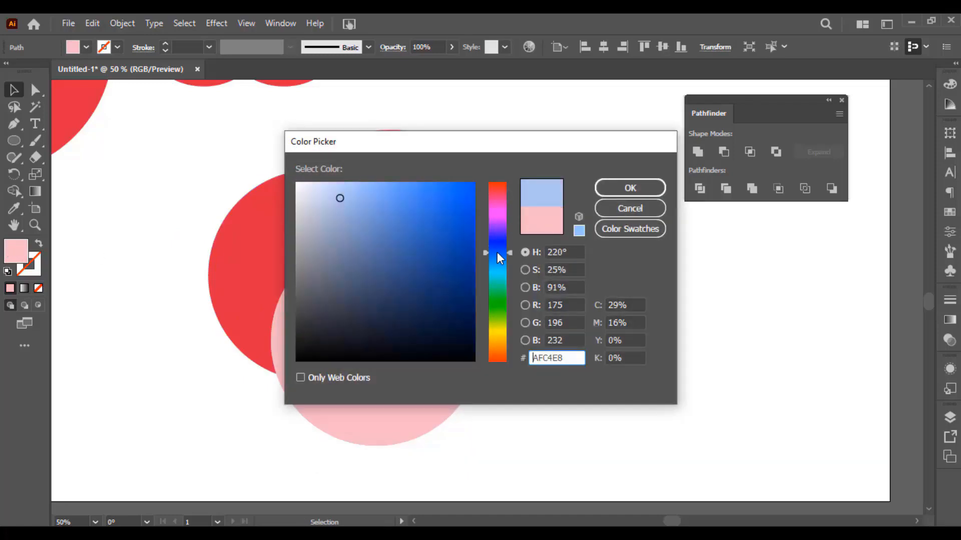
click(435, 185)
click(630, 187)
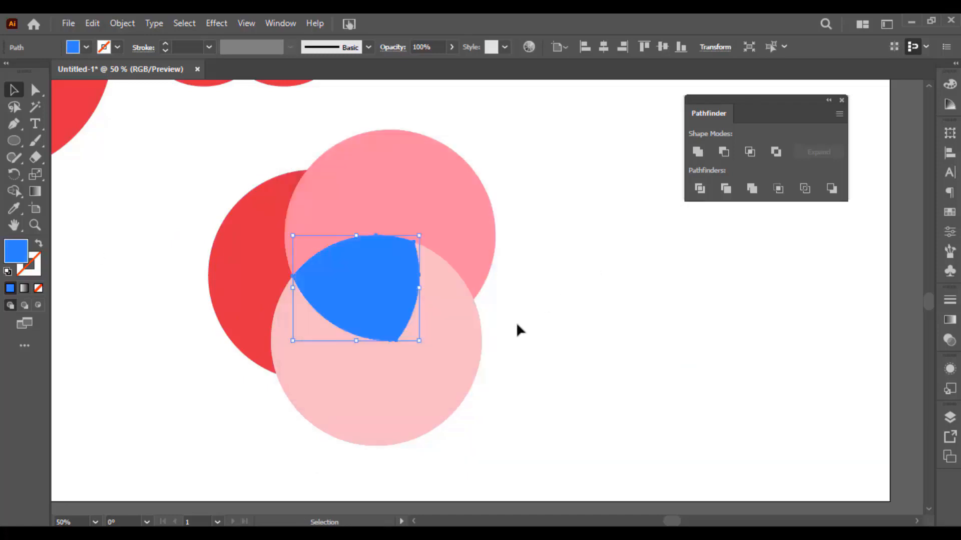
Fill the outer piece of the lowest circle with a bright cyan blue.
click(470, 341)
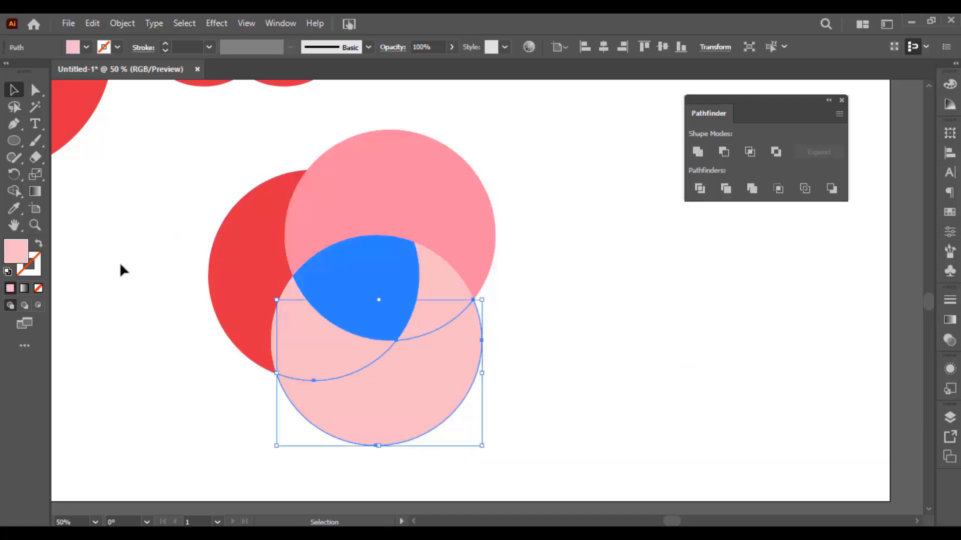
double_click(29, 253)
click(499, 273)
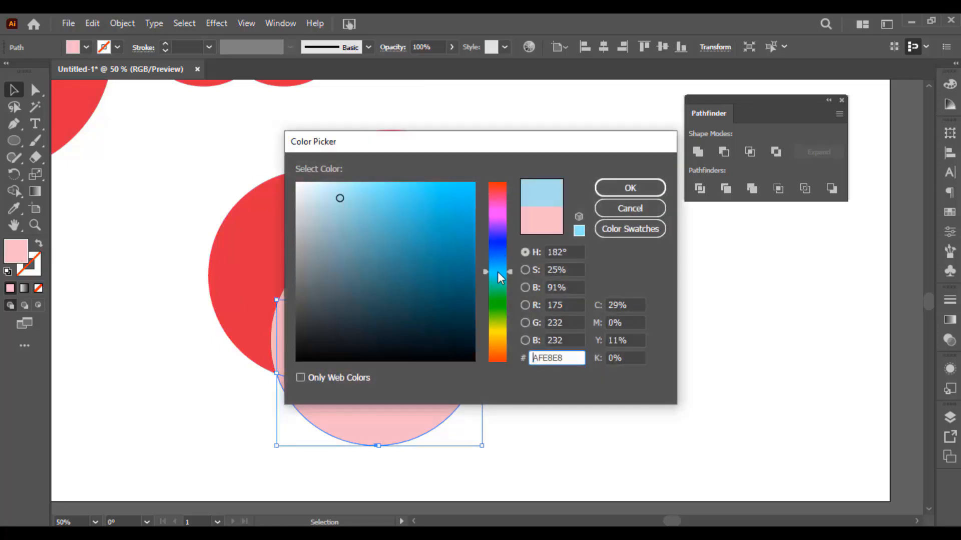
click(429, 184)
click(629, 188)
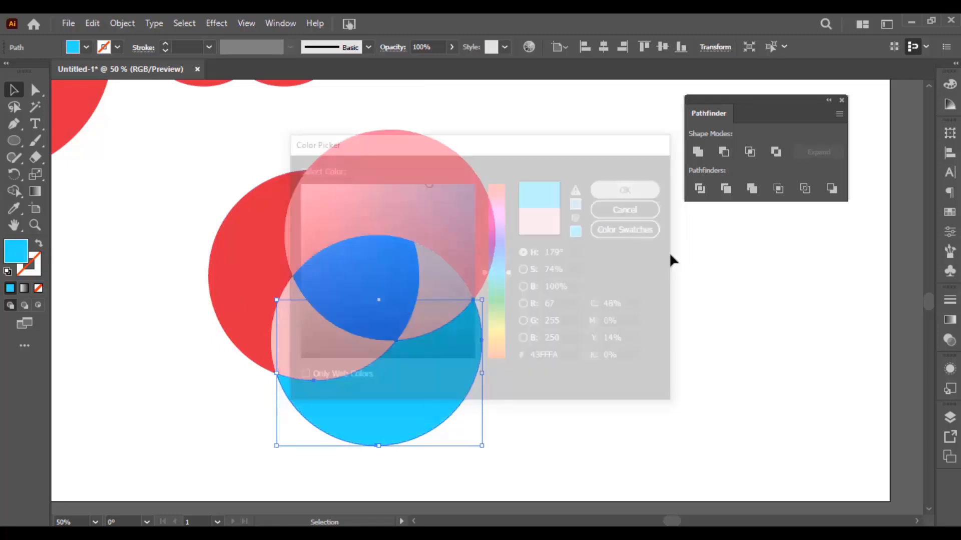
Move the outer pink piece and the red crescent outward in turn, undoing each move, and clear the selection.
click(157, 254)
drag(401, 163, 457, 163)
key(ctrl+z)
drag(245, 225, 199, 237)
key(ctrl+z)
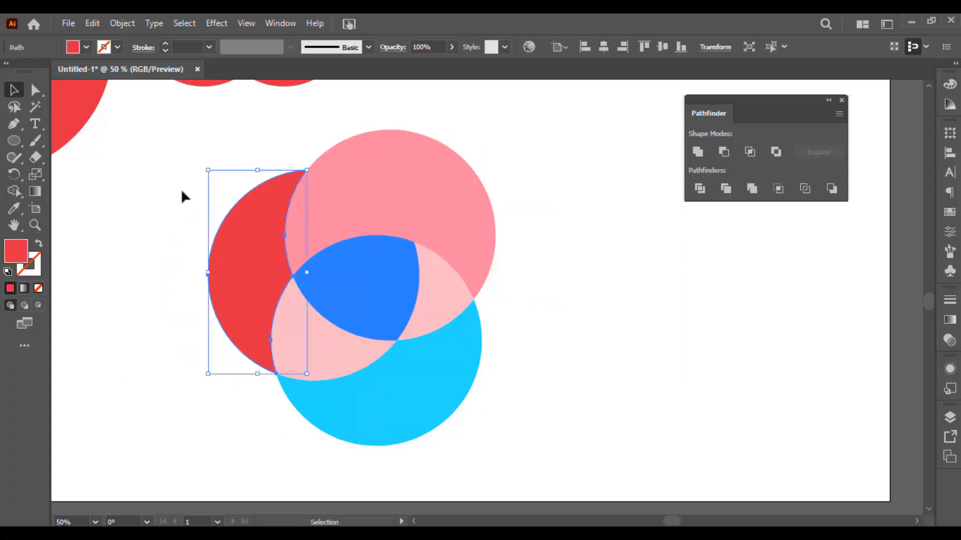
click(182, 188)
Draw a cyan circle about 361 px wide in the empty lower area and duplicate it to the right with an overlap.
key(ctrl+0)
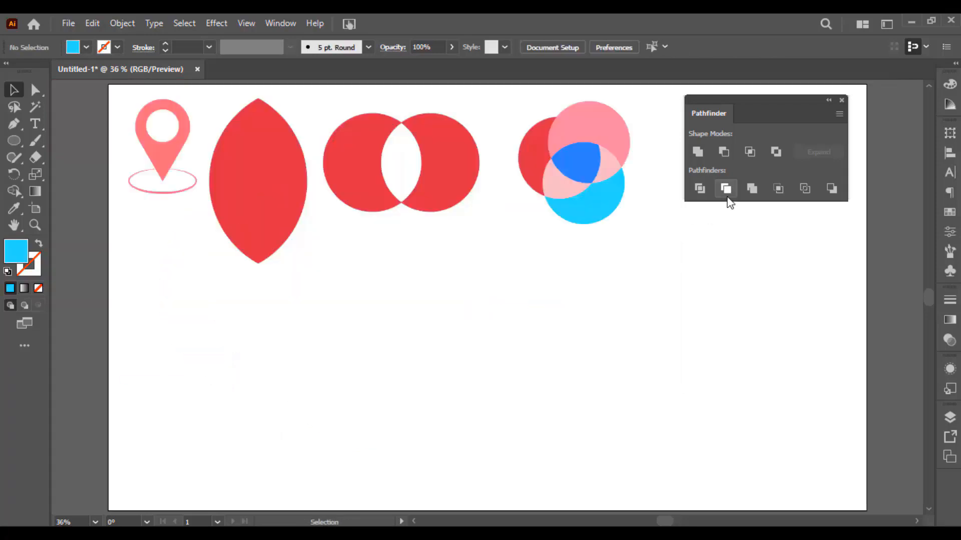
click(14, 141)
drag(279, 295, 423, 433)
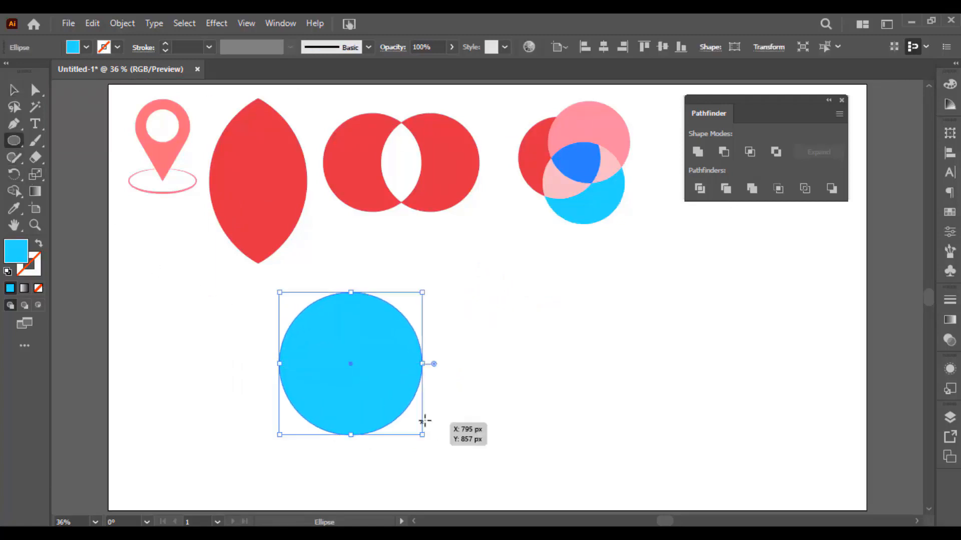
key(v)
click(455, 310)
drag(356, 361, 439, 362)
Fill the duplicated circle with the red sampled from the leaf shape.
key(i)
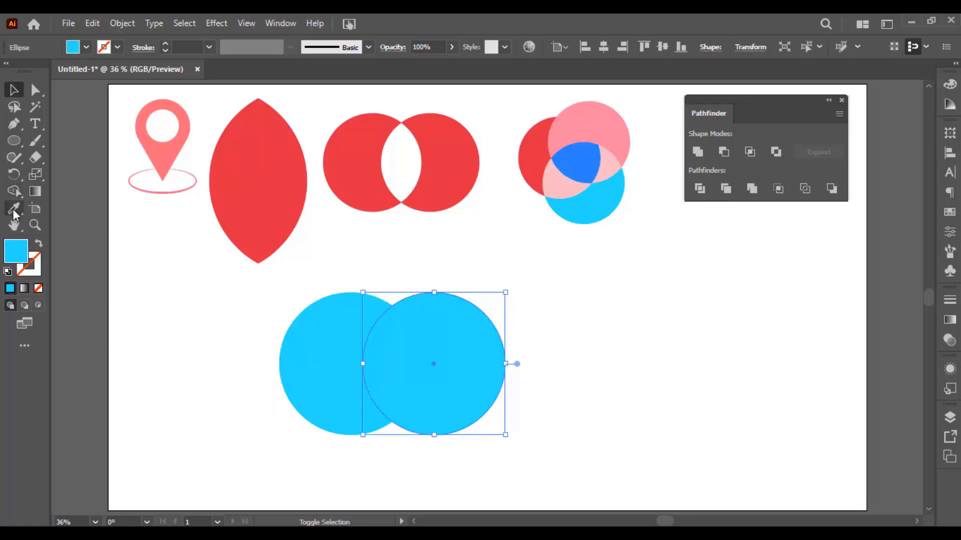
click(292, 178)
click(14, 90)
Shift the red circle slightly to the right and back again, and select the cyan circle behind it.
scroll(455, 366, up, 1)
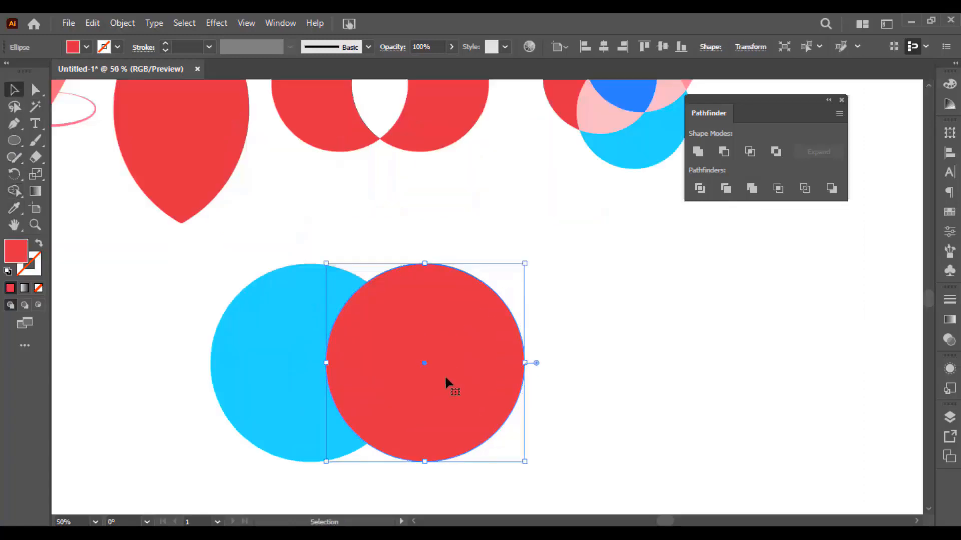
drag(446, 375, 455, 350)
click(255, 280)
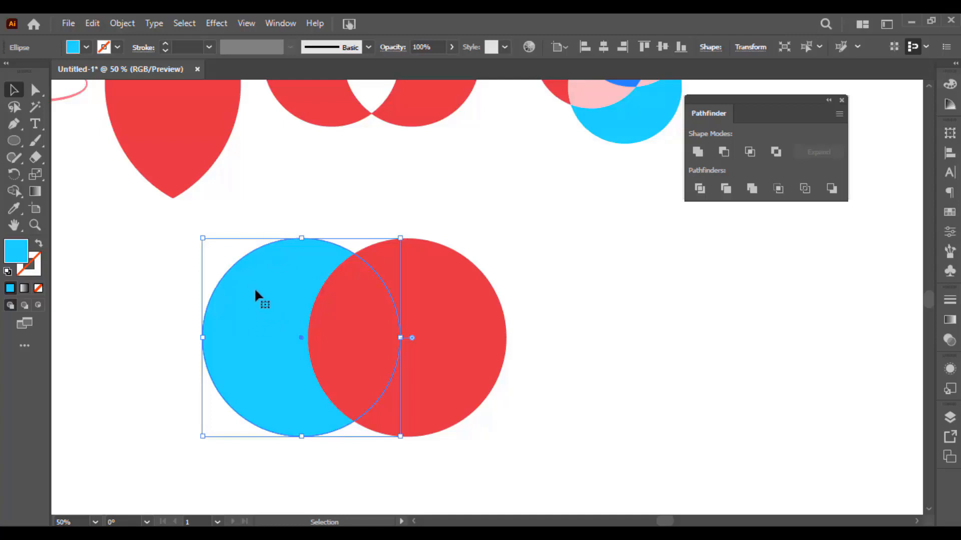
mouse_move(455, 300)
mouse_down()
mouse_move(476, 302)
mouse_move(460, 302)
mouse_up()
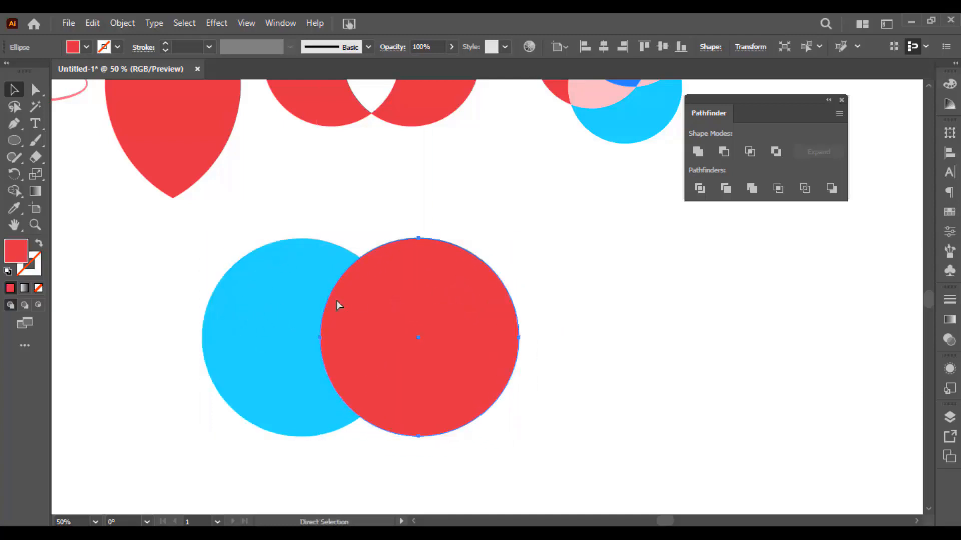
drag(337, 304, 326, 305)
click(264, 300)
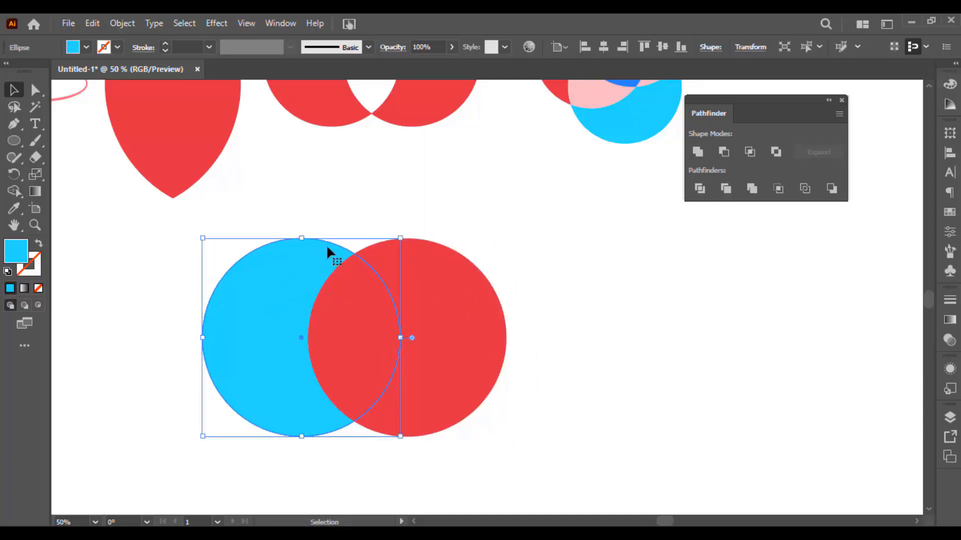
Apply Trim to the overlapping cyan and red circles and shift the resulting group to the right.
drag(441, 215, 316, 292)
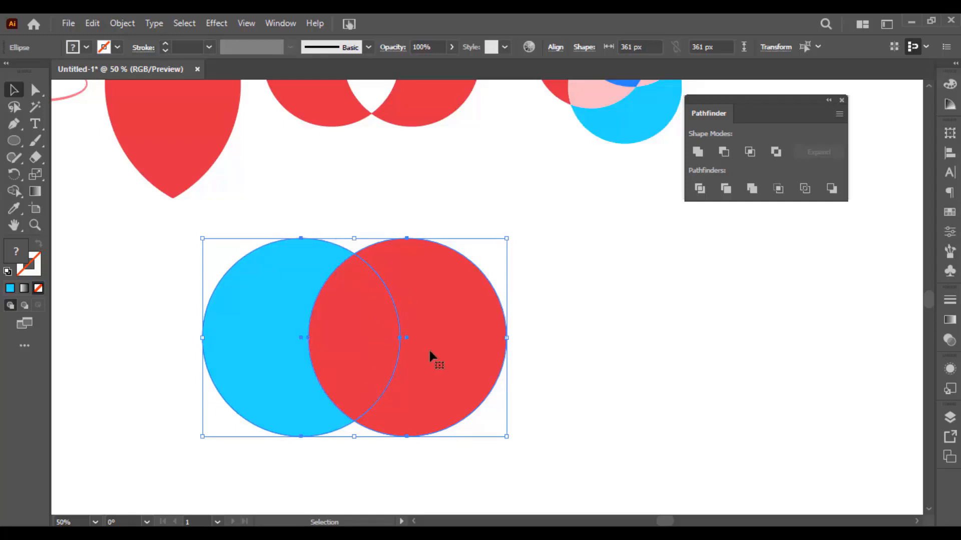
click(730, 189)
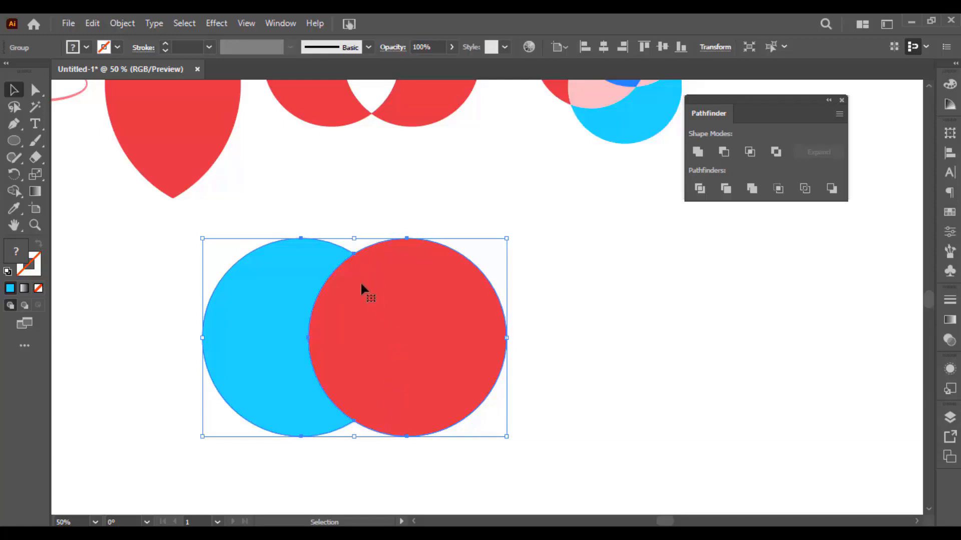
drag(300, 268, 348, 257)
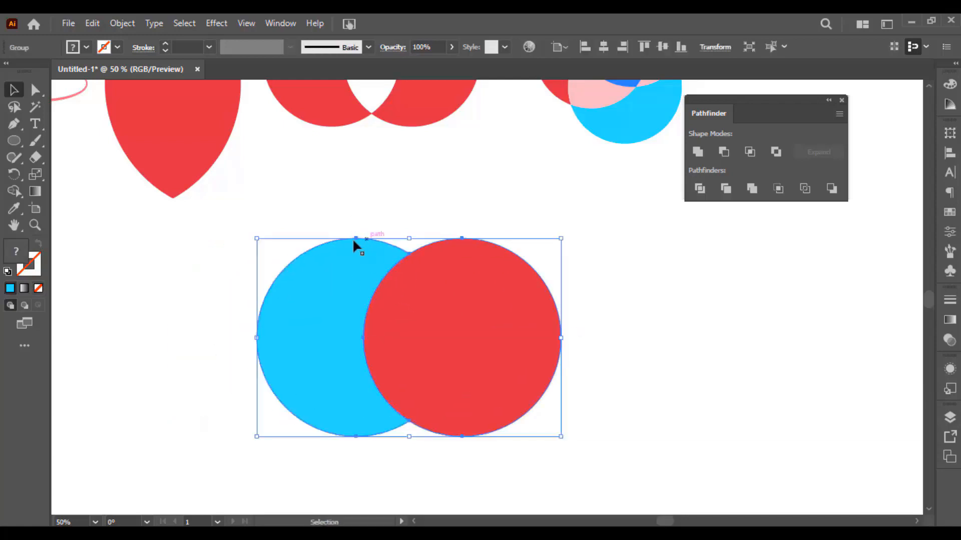
Ungroup the trimmed shapes, move the red circle about 152 px right and the cyan crescent slightly left.
right_click(438, 200)
click(490, 318)
drag(457, 318, 534, 318)
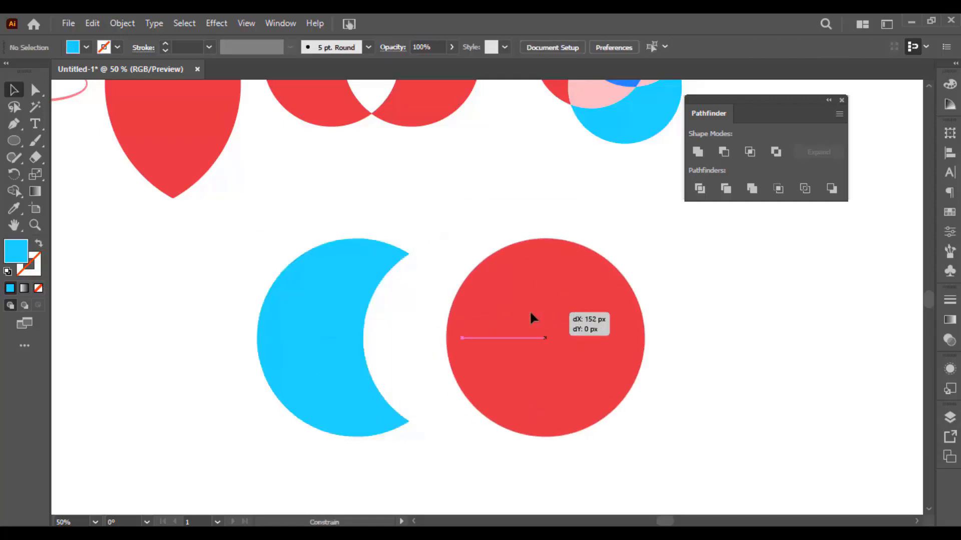
drag(360, 293, 322, 294)
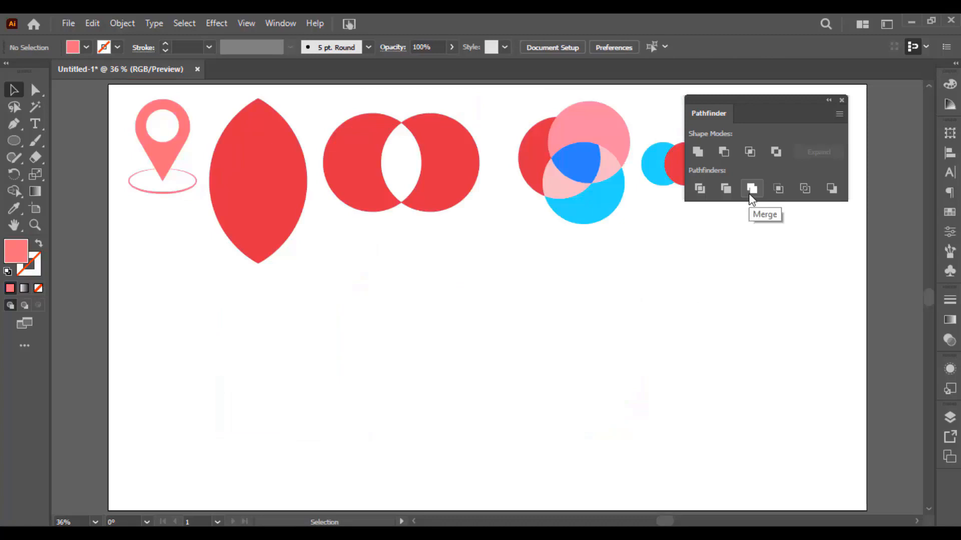
Draw a pink circle about 220 px wide below the existing shapes and duplicate it twice to form three overlapping circles.
key(l)
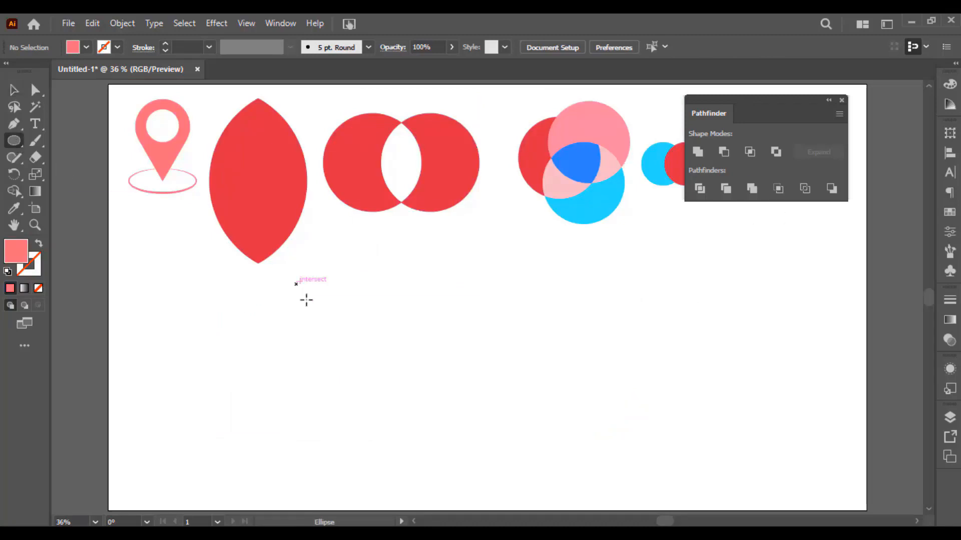
drag(297, 284, 393, 389)
drag(328, 320, 379, 339)
drag(393, 341, 344, 374)
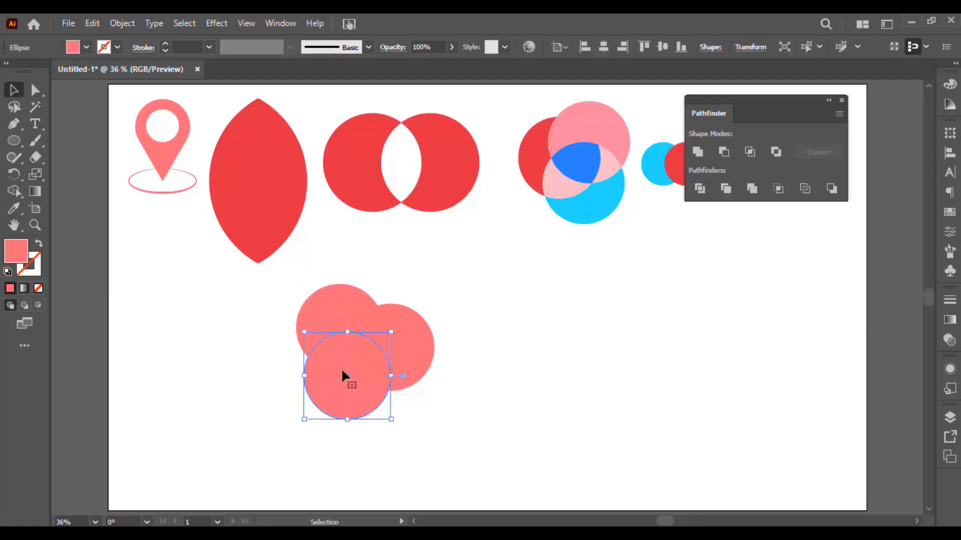
Fill the lowest circle with the leaf's red and the right circle with the blue from the divided artwork's central piece.
click(14, 208)
click(250, 176)
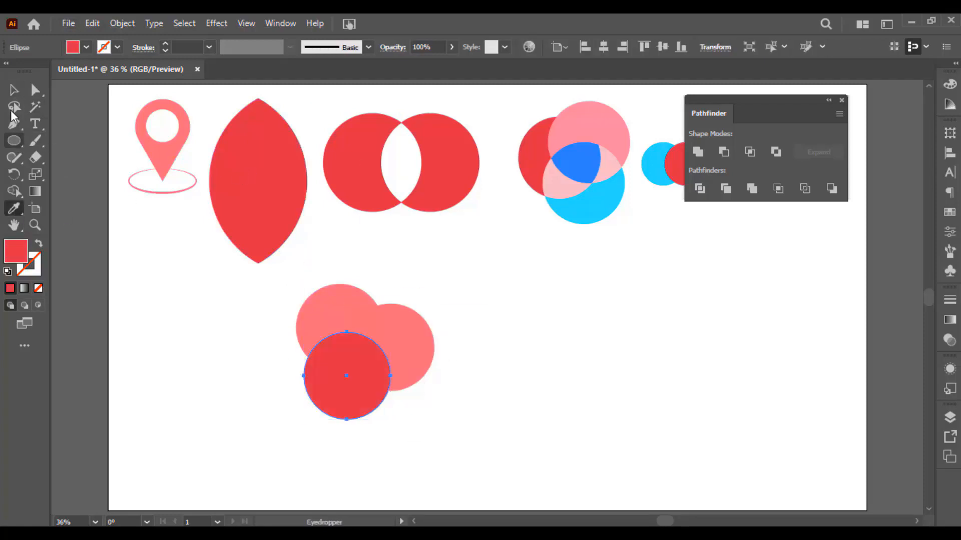
click(14, 90)
click(351, 327)
click(14, 209)
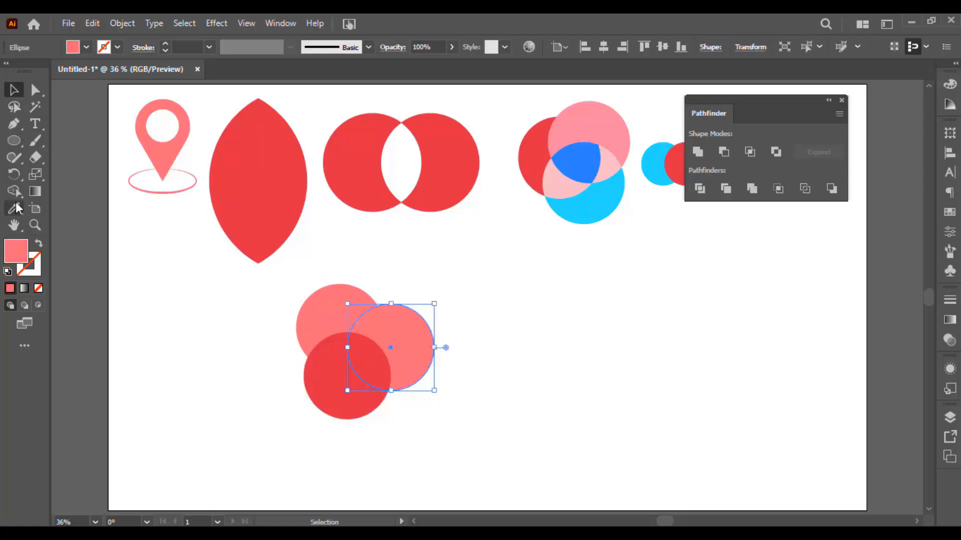
click(570, 157)
click(14, 90)
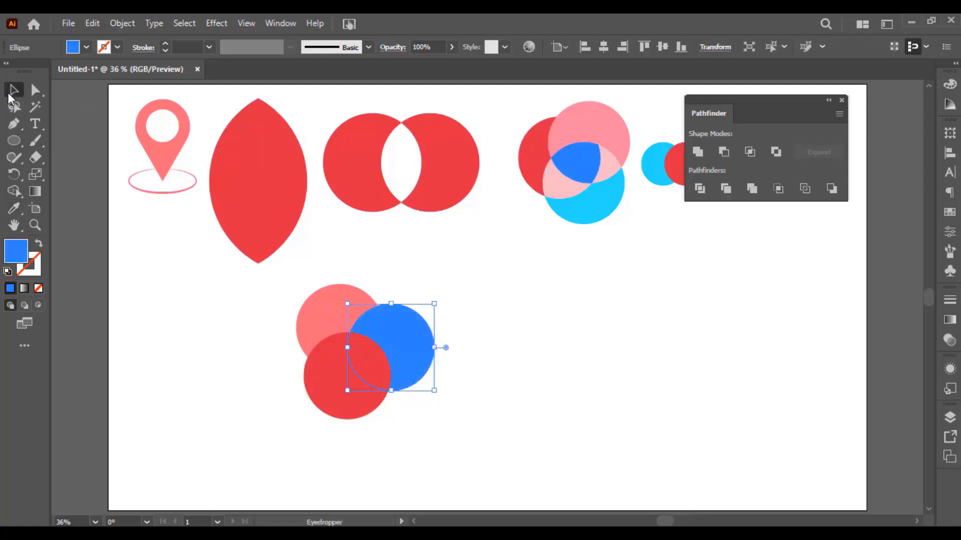
click(460, 305)
Apply Merge to the pink, blue and red circles and undo it.
drag(453, 351, 328, 390)
scroll(328, 389, up, 4)
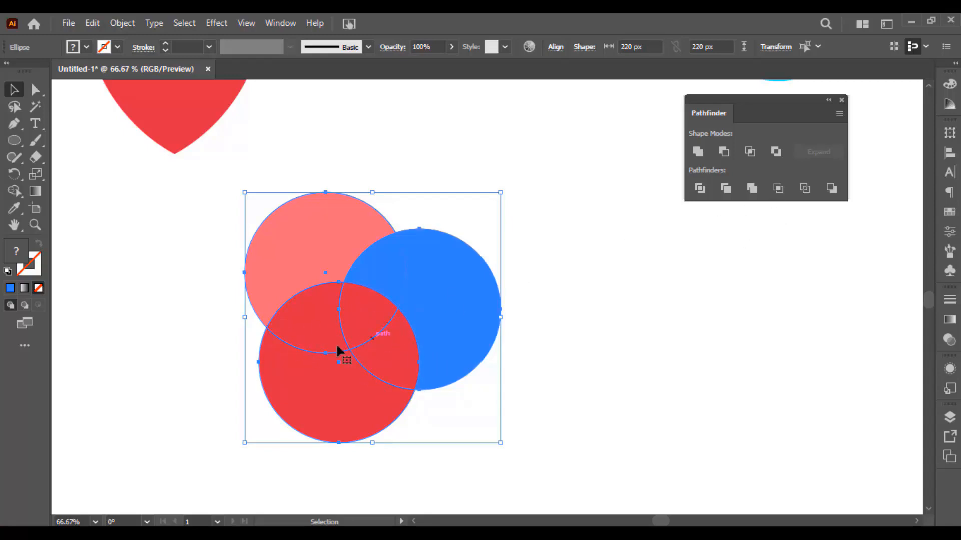
click(753, 191)
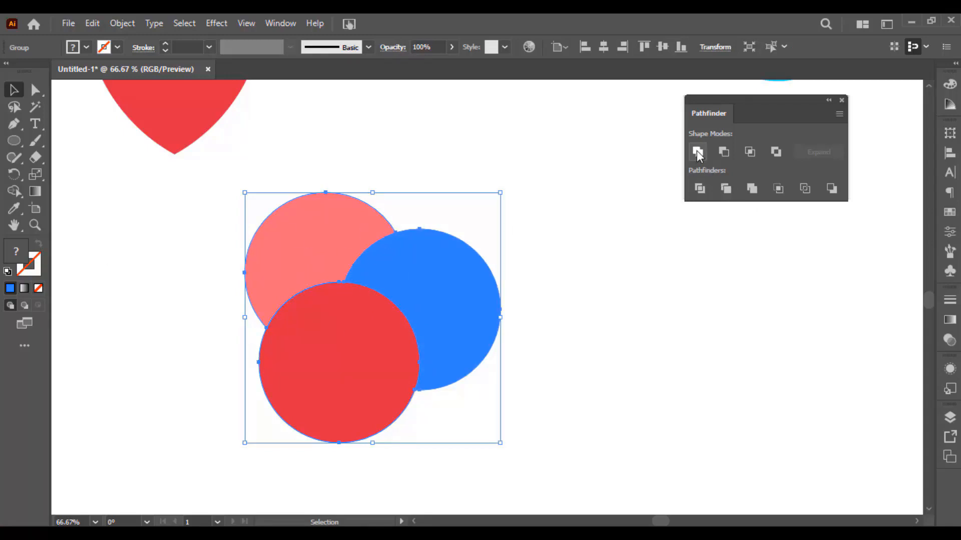
key(ctrl+z)
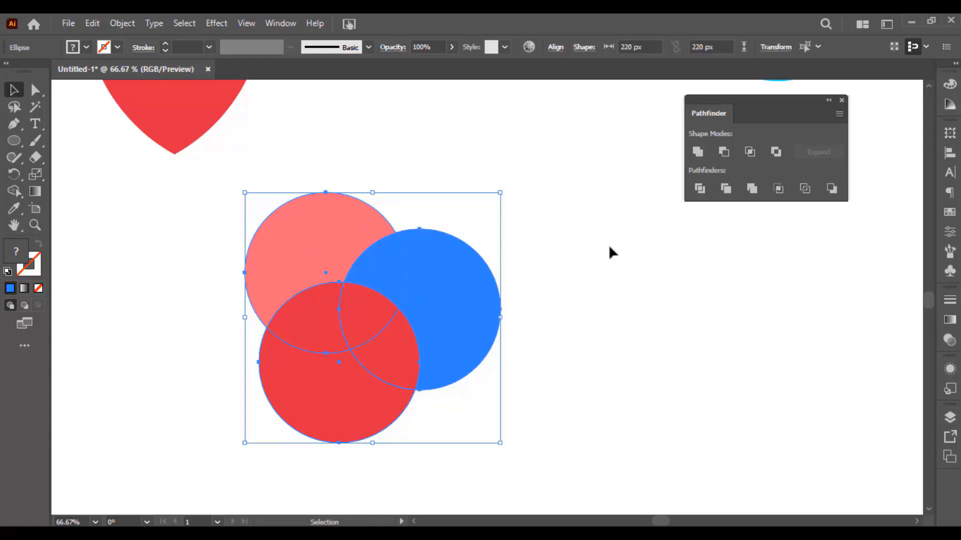
Reselect the three circles, combine them with Unite for comparison and undo it.
click(605, 247)
drag(515, 194, 317, 388)
click(702, 152)
key(ctrl+z)
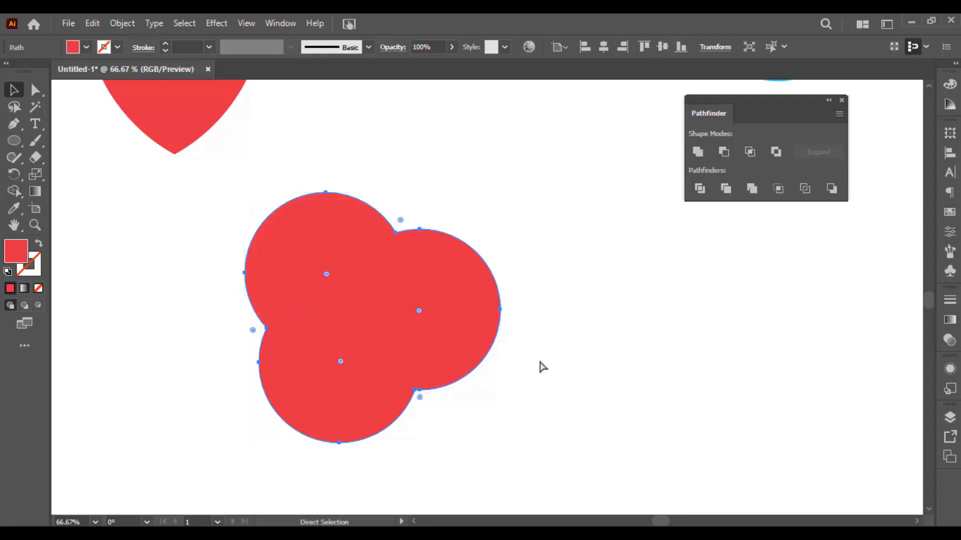
key(ctrl+z)
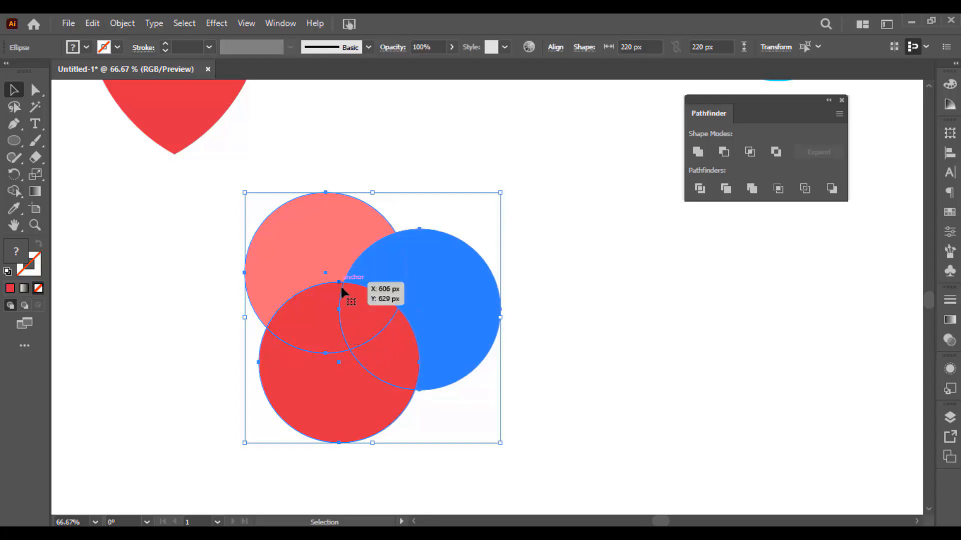
Apply Merge to the three overlapping circles and ungroup the result.
click(752, 189)
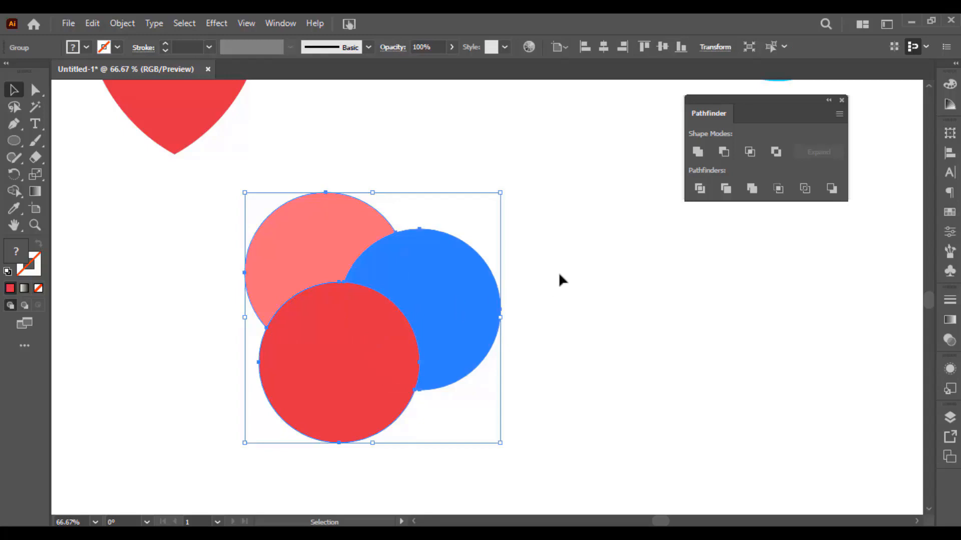
click(560, 274)
click(478, 273)
right_click(479, 273)
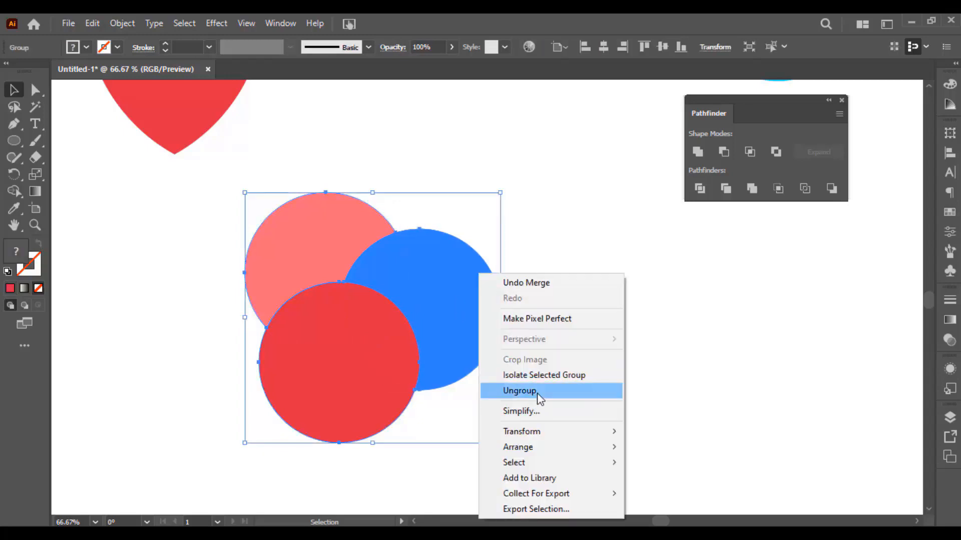
click(537, 393)
Pull the blue, pink and red merged pieces apart to show the cut shapes, and undo the changes.
drag(484, 319, 566, 313)
drag(313, 245, 252, 237)
drag(340, 377, 306, 419)
key(ctrl+z)
key(ctrl+z)
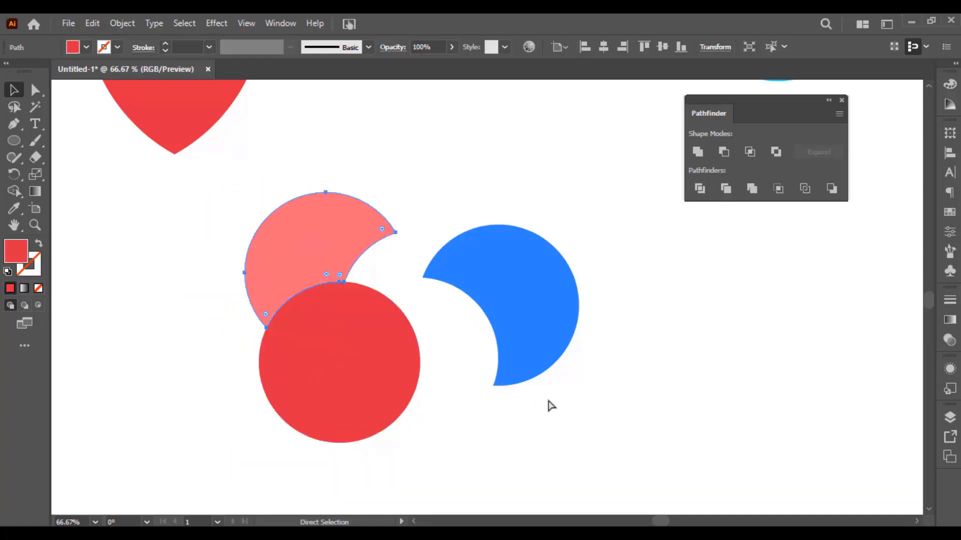
key(ctrl+z)
key(ctrl+z)
key(ctrl+z)
key(ctrl+z)
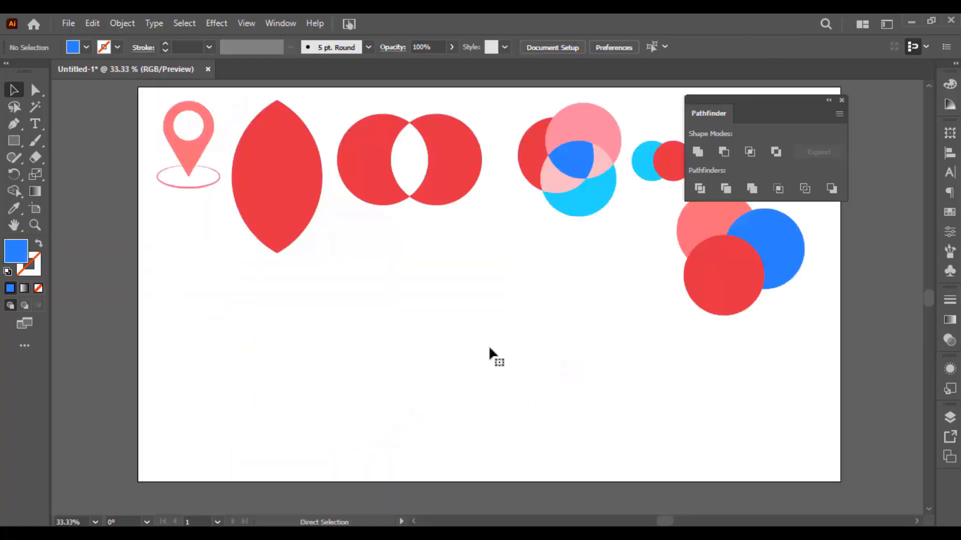
Draw a large blue square below the leaf and a smaller square inside it, filled with a muted greyish blue.
scroll(488, 346, up, 1)
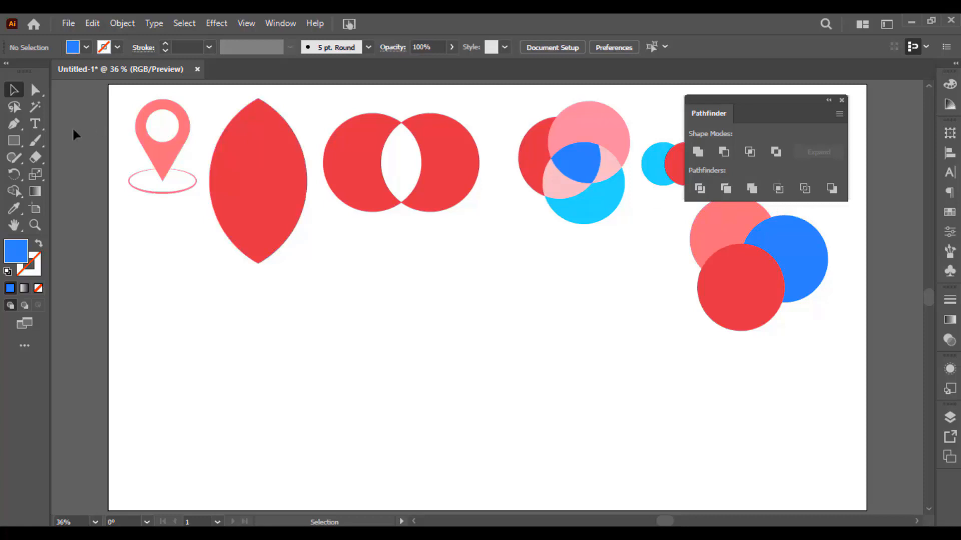
click(15, 142)
drag(235, 292, 446, 502)
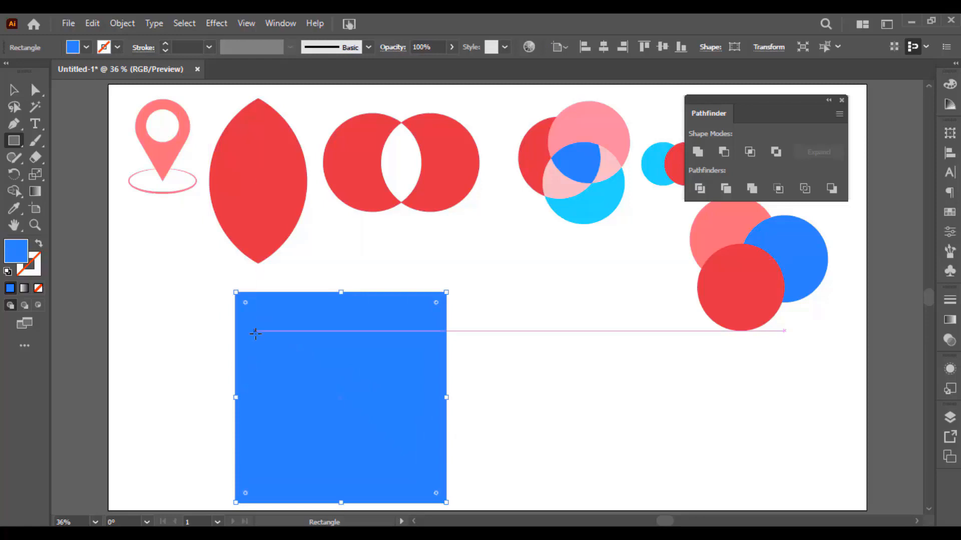
drag(255, 326, 417, 488)
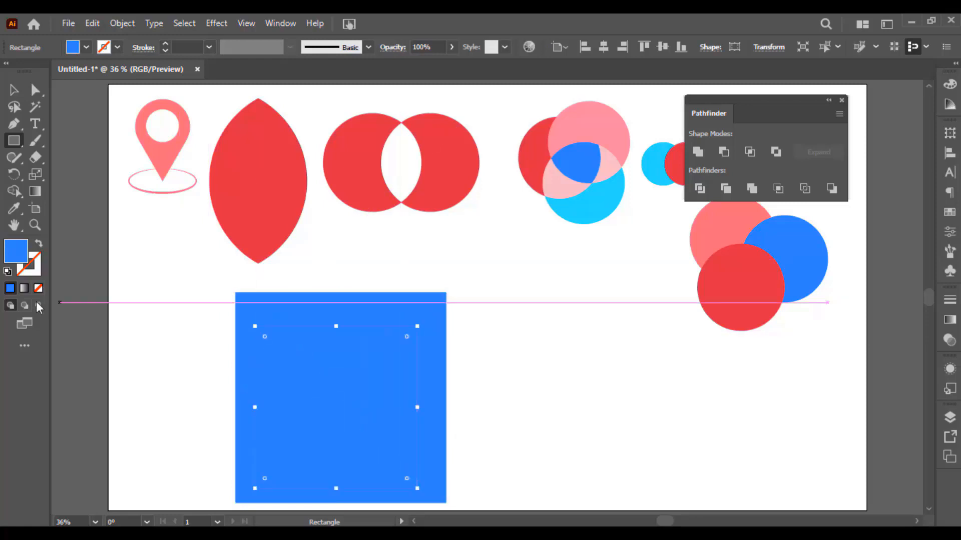
double_click(14, 258)
click(376, 242)
click(630, 188)
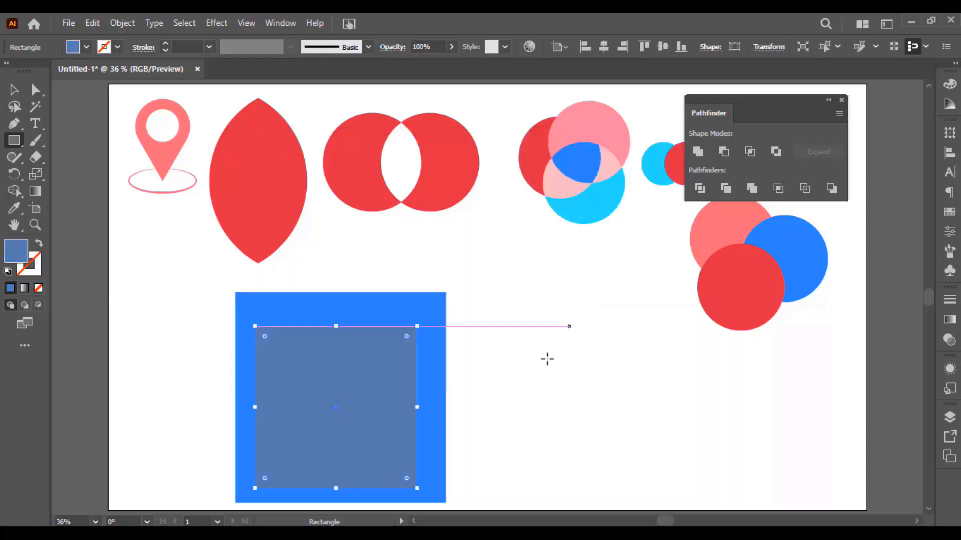
Align the two squares to each other's vertical and horizontal centres.
key(v)
click(490, 374)
drag(490, 360, 407, 315)
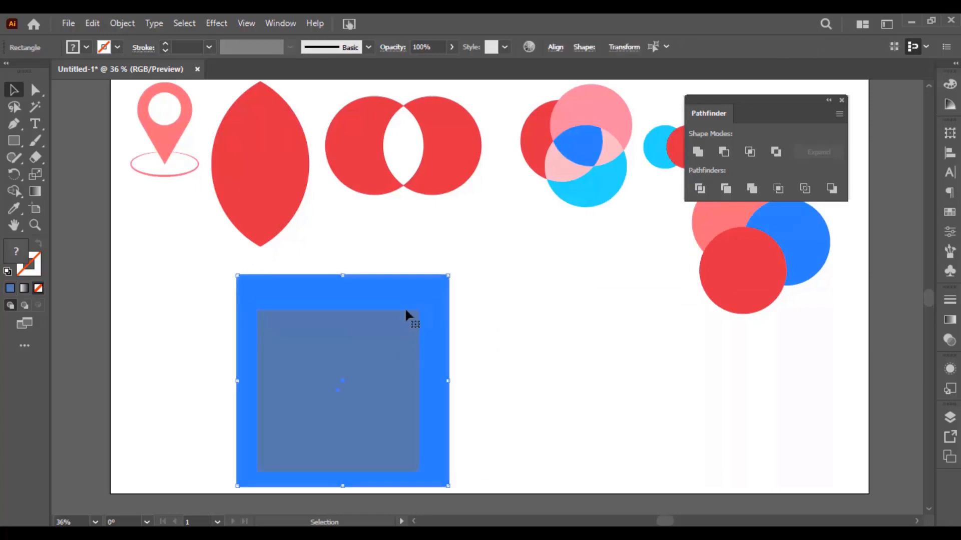
click(555, 47)
click(525, 87)
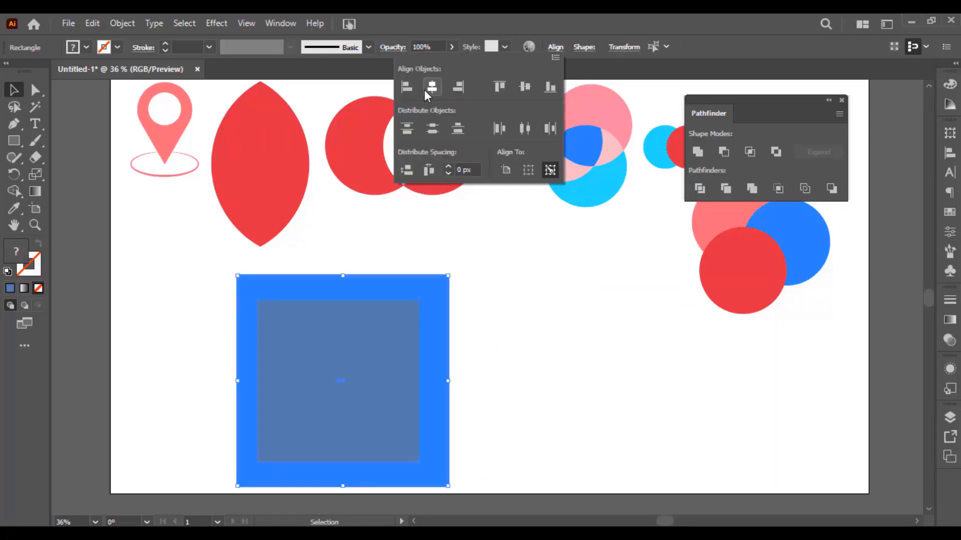
click(431, 87)
Select the inner square, shift the outer square slightly and undo the shift.
scroll(388, 378, up, 1)
drag(389, 378, 485, 316)
click(607, 260)
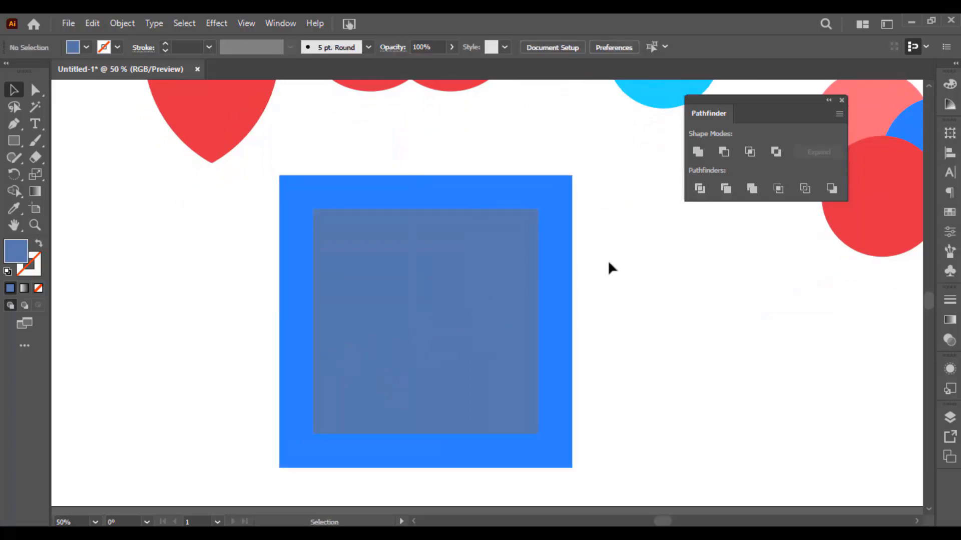
drag(359, 242, 477, 265)
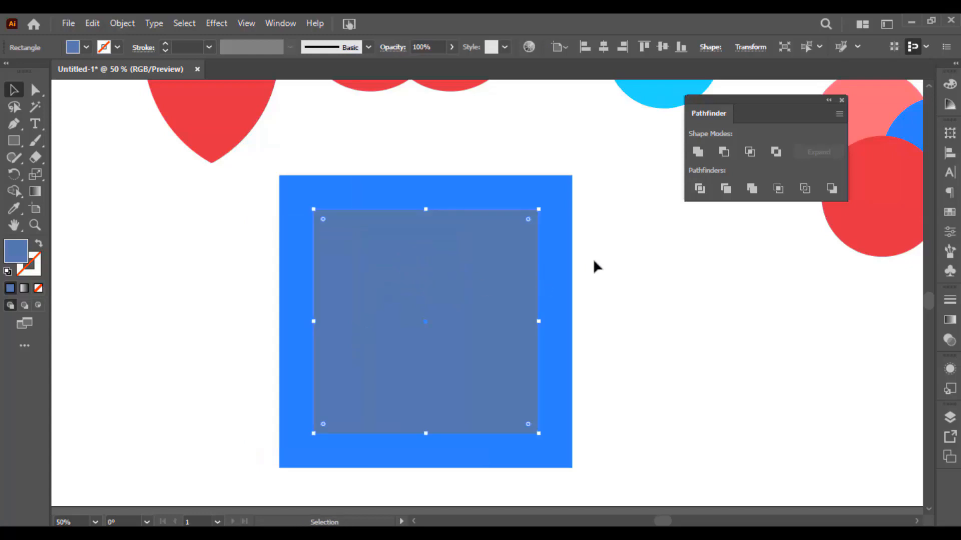
click(610, 245)
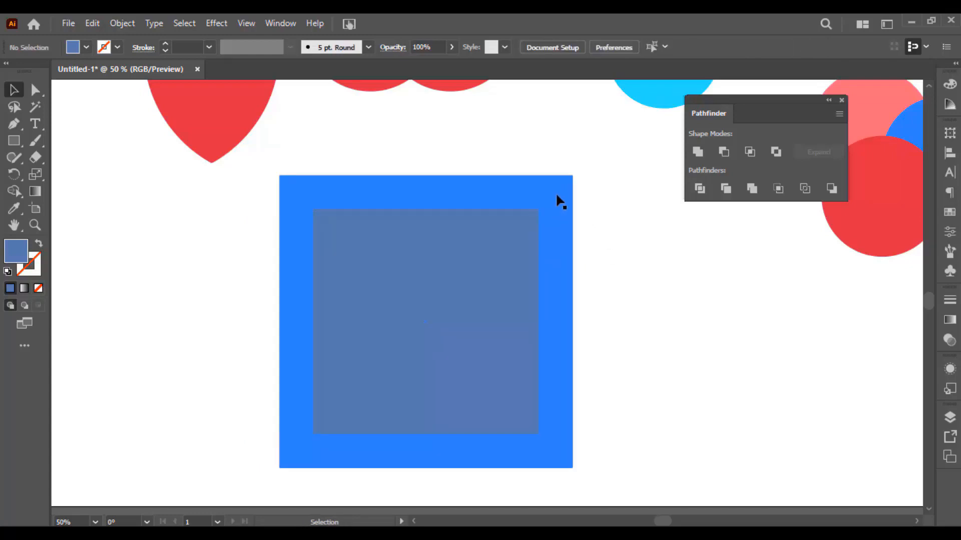
mouse_move(557, 200)
mouse_down()
mouse_move(549, 207)
mouse_move(561, 215)
mouse_up()
key(ctrl+z)
Select both squares and try Crop, then Minus Front for comparison, undoing each one.
drag(618, 205, 457, 256)
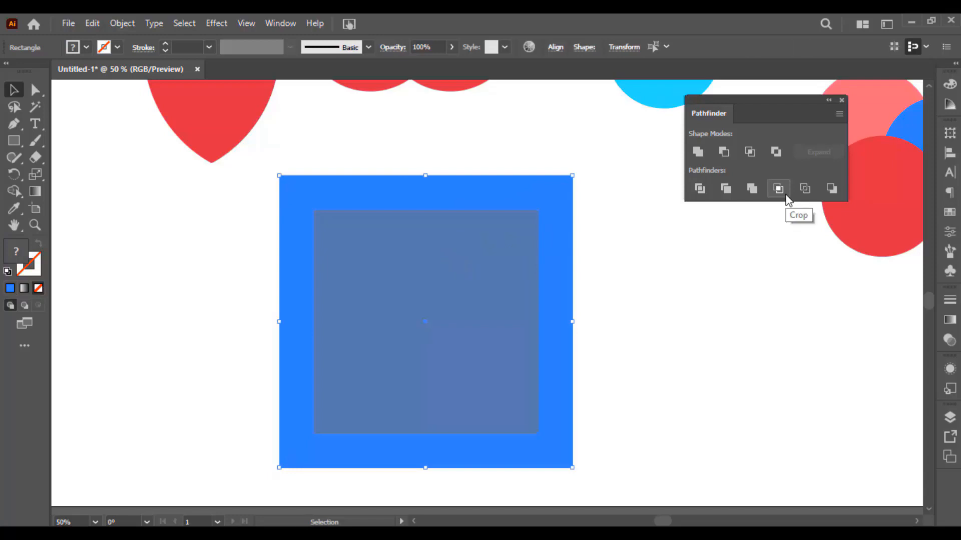
click(779, 189)
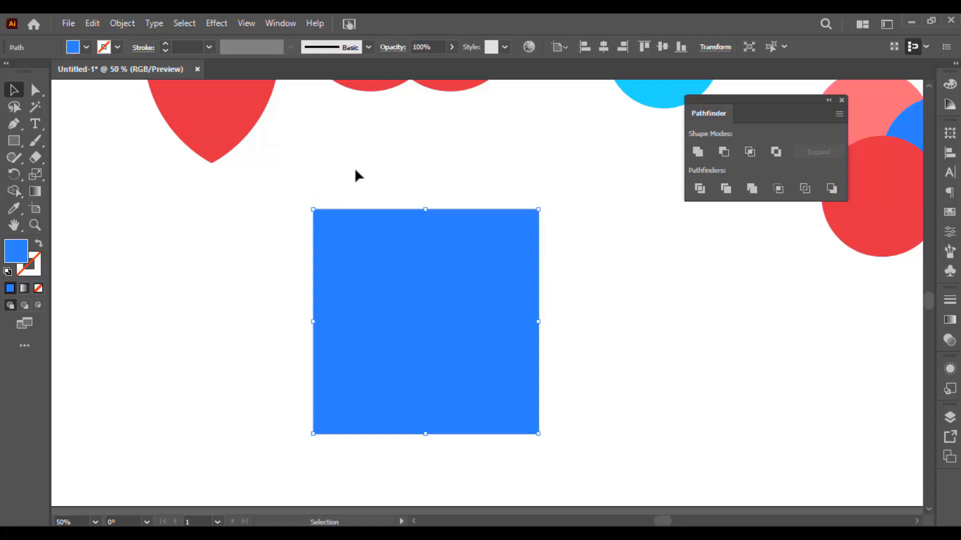
key(ctrl+z)
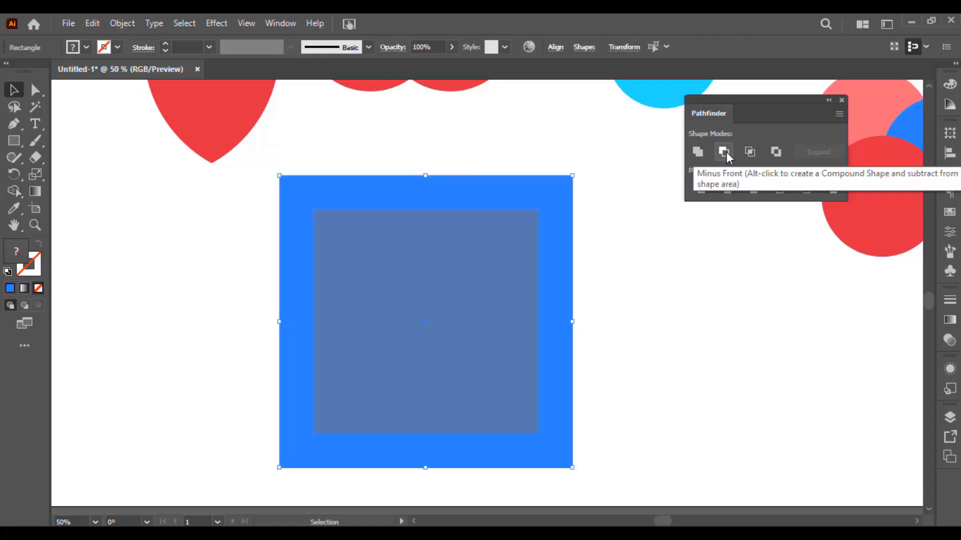
click(724, 152)
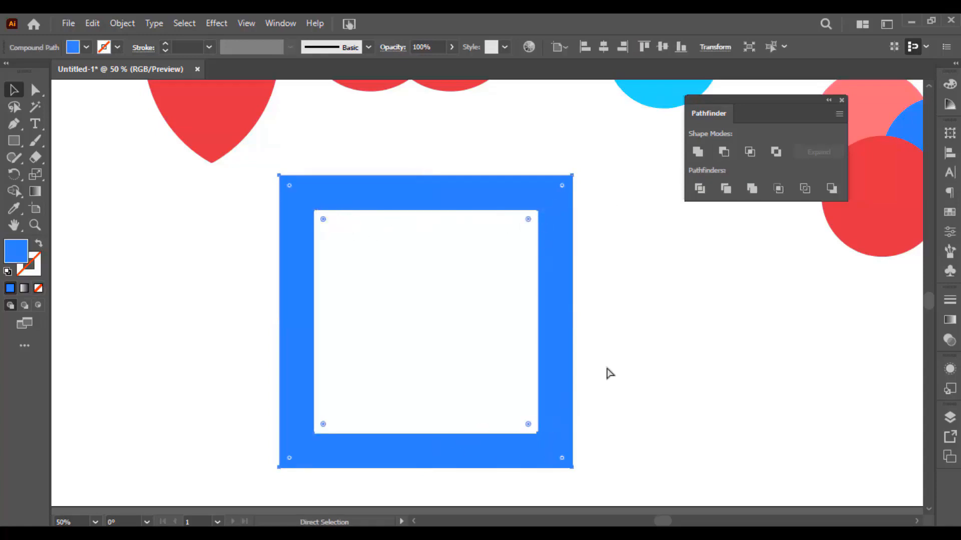
key(ctrl+z)
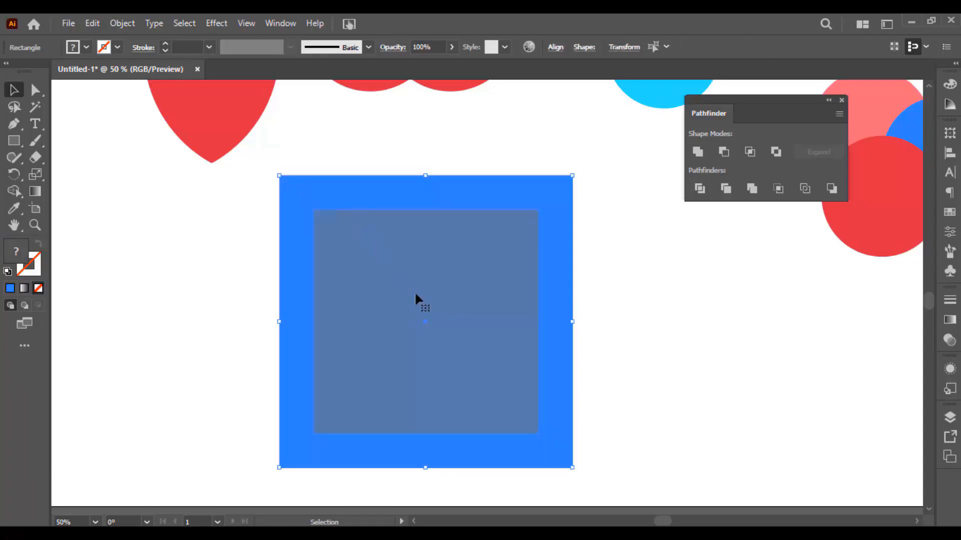
Crop the two squares and move the resulting blue square beside the three overlapping circles.
click(779, 194)
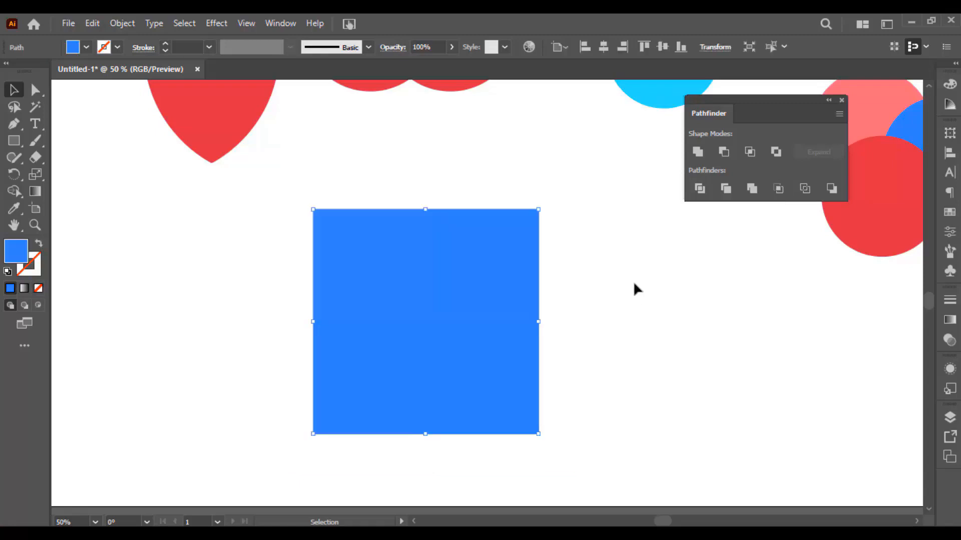
scroll(632, 282, down, 2)
drag(629, 401, 607, 268)
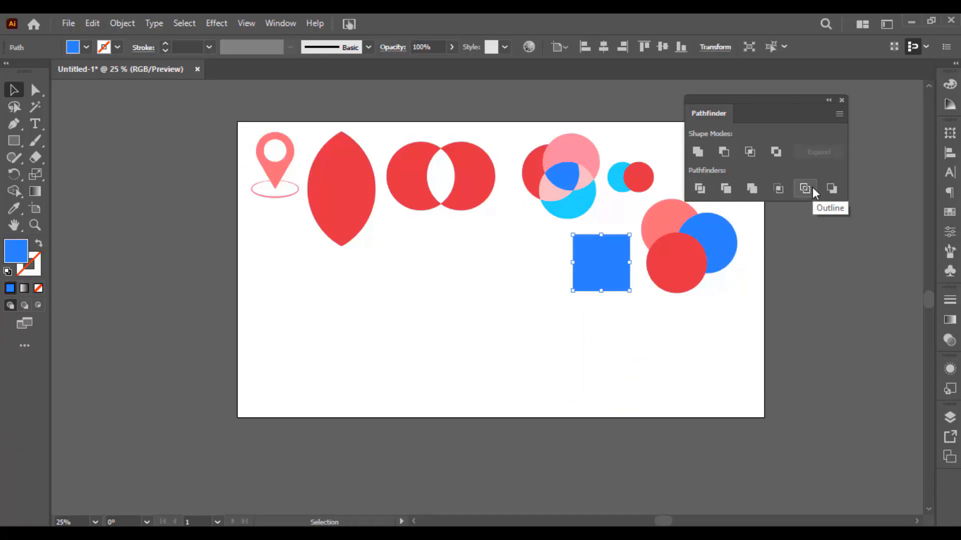
Copy the blue square into the empty area below the existing shapes and duplicate that copy diagonally so the two overlap.
key(ctrl+equal)
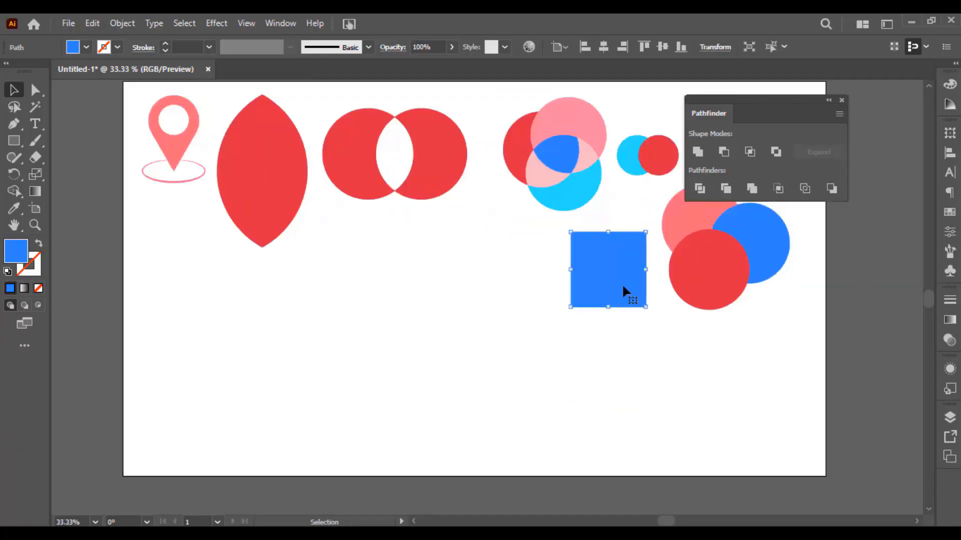
drag(622, 285, 369, 337)
scroll(369, 339, up, 1)
drag(363, 304, 423, 348)
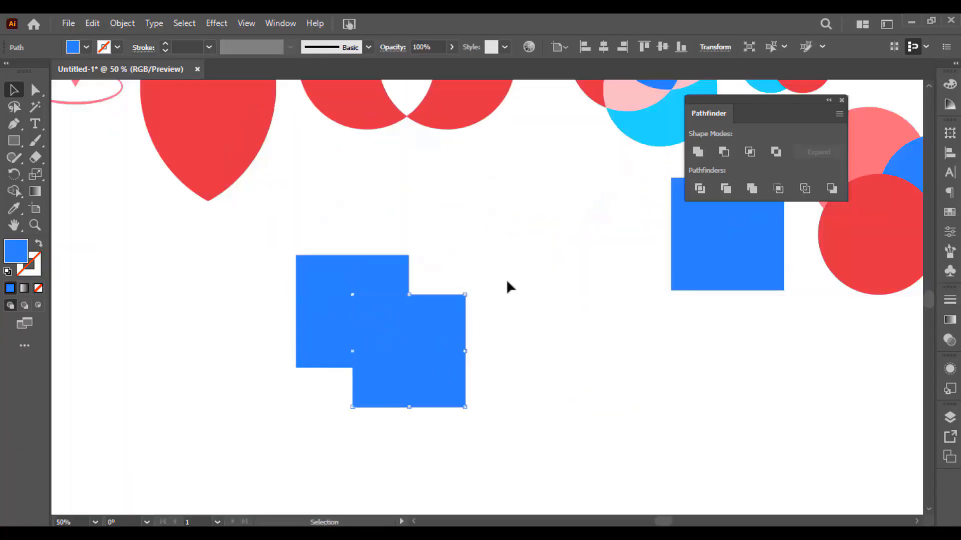
drag(427, 251, 373, 323)
scroll(402, 353, up, 1)
click(456, 253)
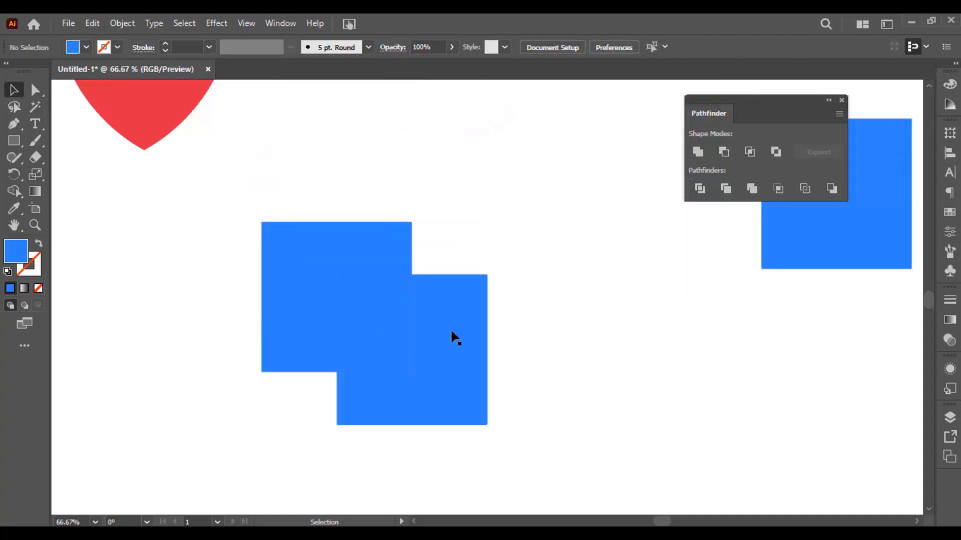
Fill the lower-right overlapping square with the leaf's red.
click(450, 329)
key(i)
click(171, 118)
key(v)
Apply the Outline pathfinder to the overlapping blue and red squares.
drag(438, 180, 375, 335)
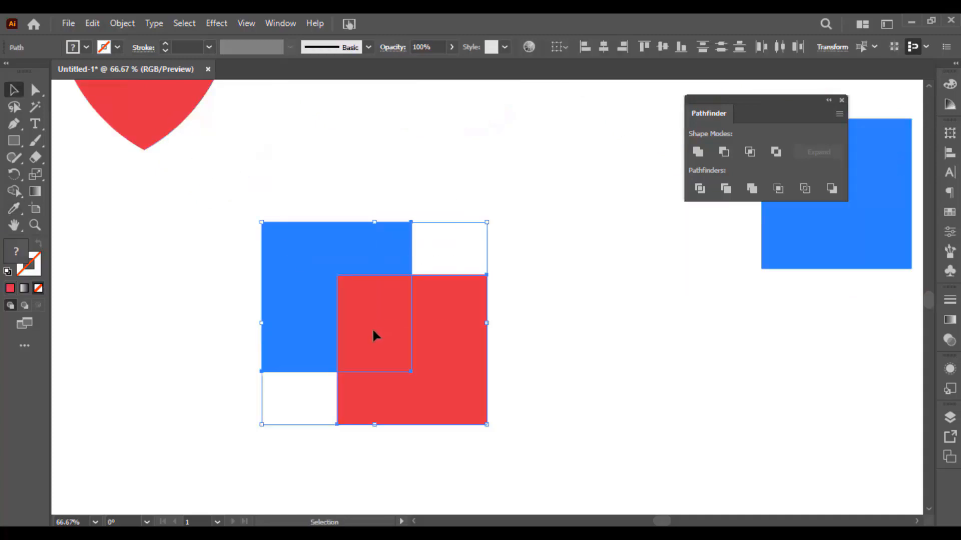
click(803, 191)
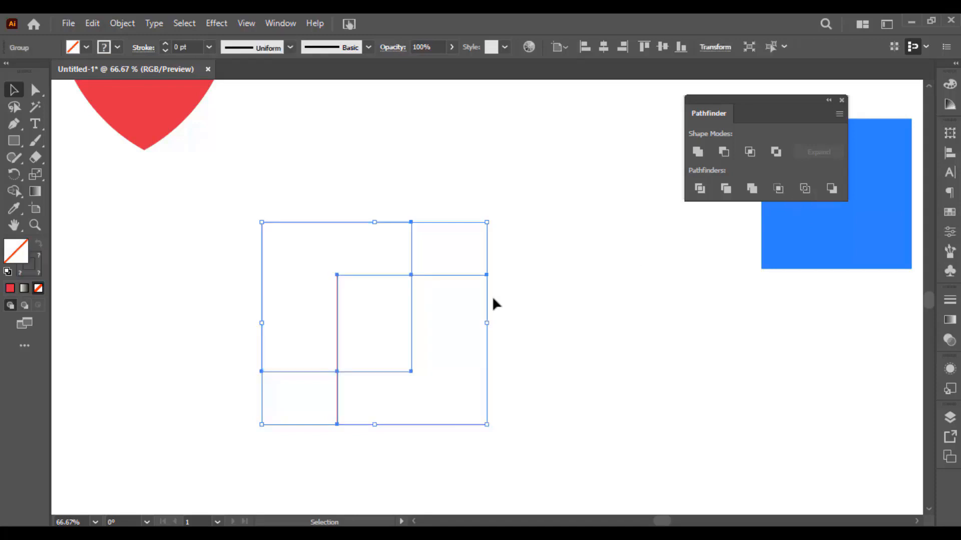
click(429, 220)
drag(425, 224, 486, 328)
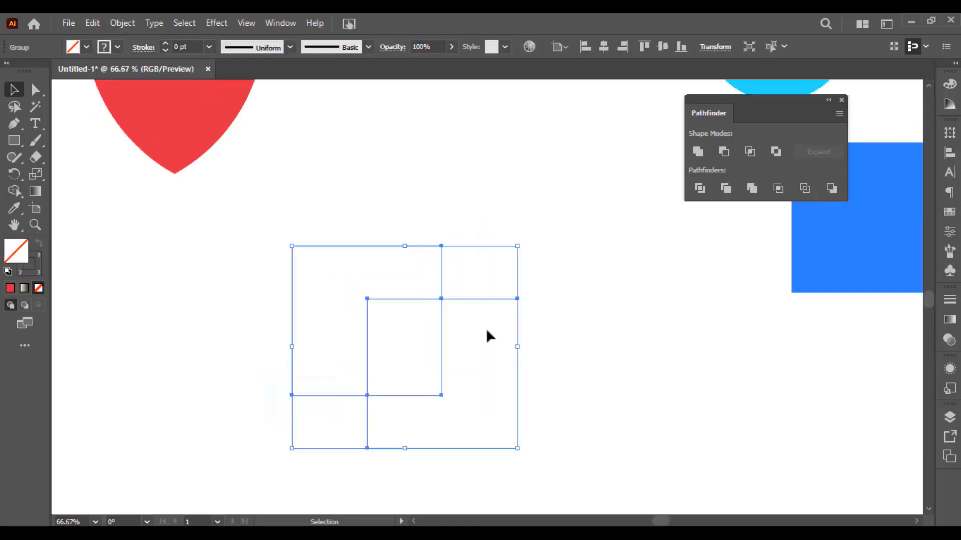
Set the stroke weight of the outlined squares to 15 pt.
click(185, 47)
text(10)
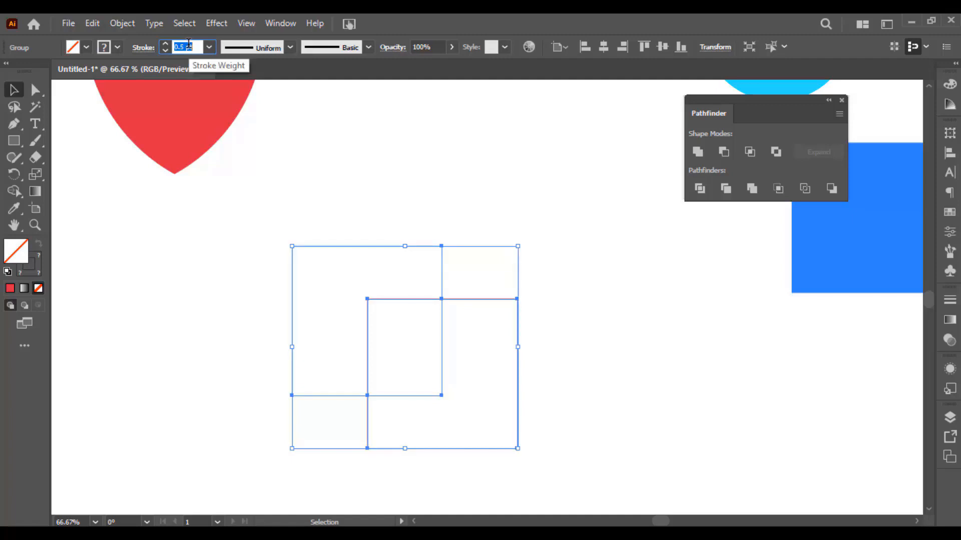
key(Return)
key(Up)
key(Up)
key(Up)
key(Up)
key(Up)
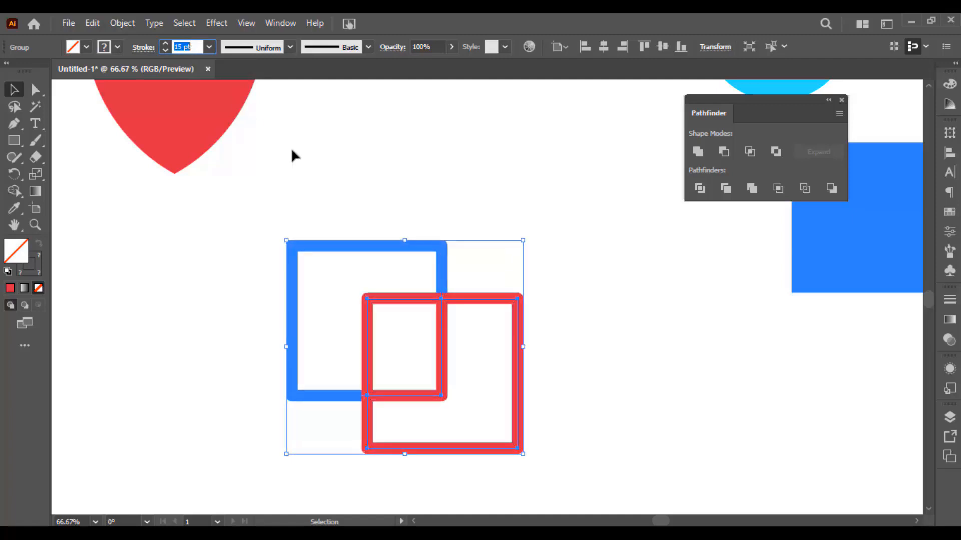
click(292, 151)
drag(479, 284, 462, 273)
Ungroup the outlined squares, pull three of the red line segments apart, and undo the moves and the ungrouping.
click(428, 247)
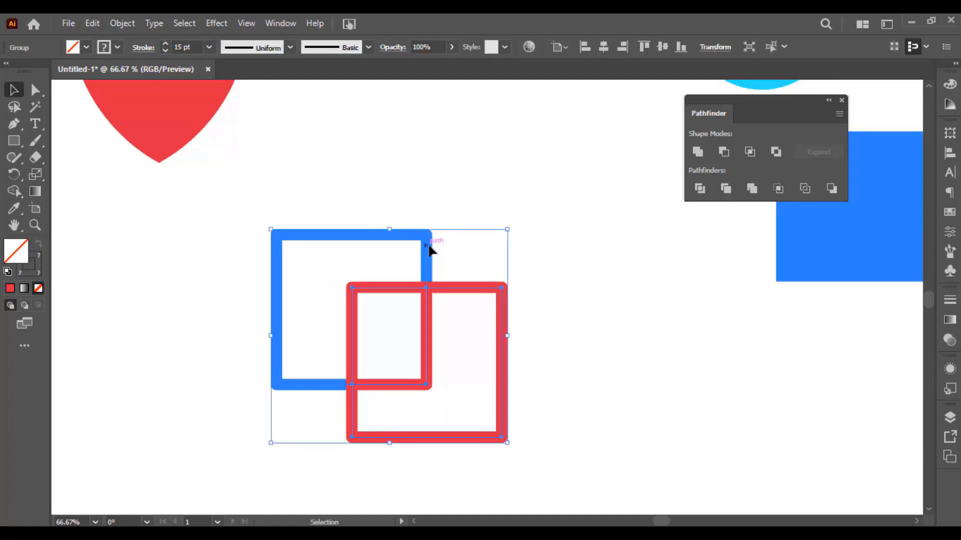
right_click(429, 246)
click(483, 365)
click(554, 339)
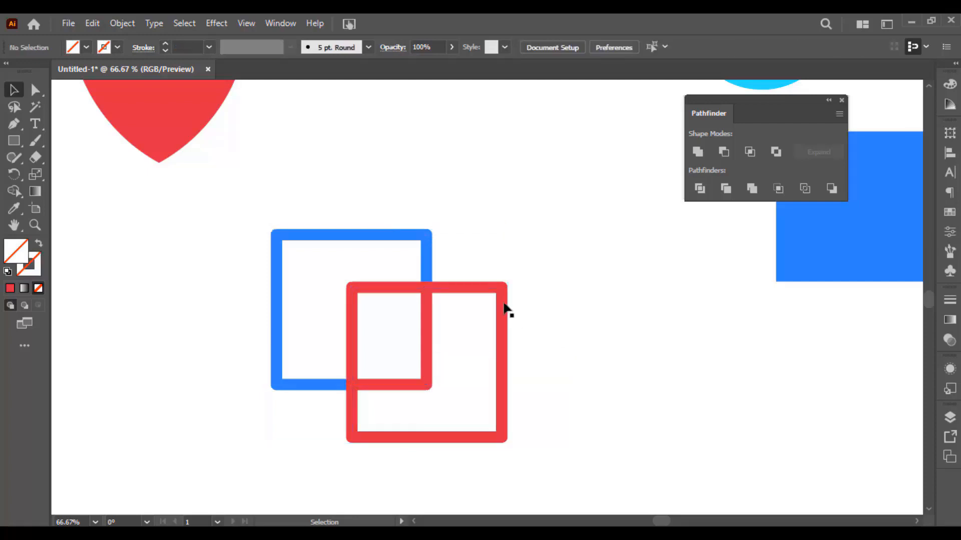
drag(506, 311, 615, 313)
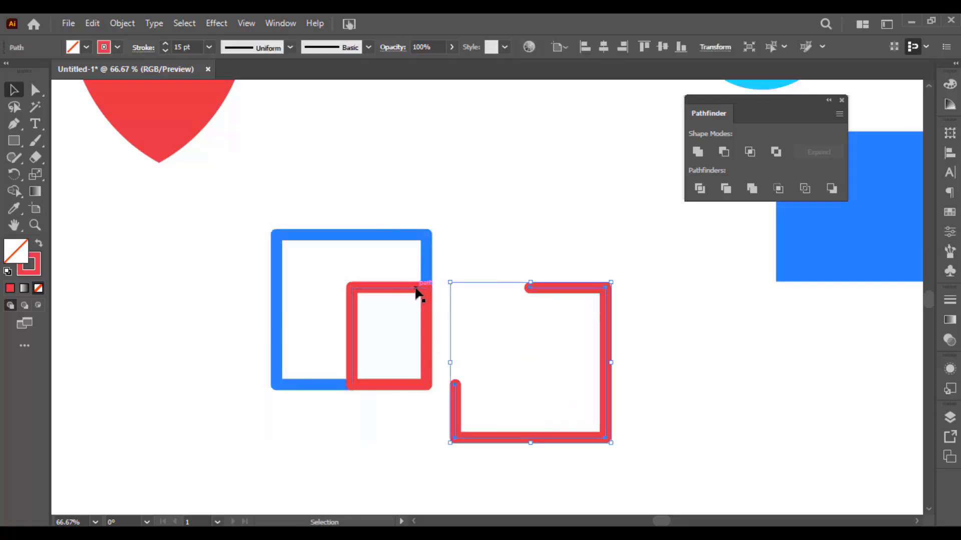
drag(416, 290, 424, 427)
drag(427, 353, 478, 366)
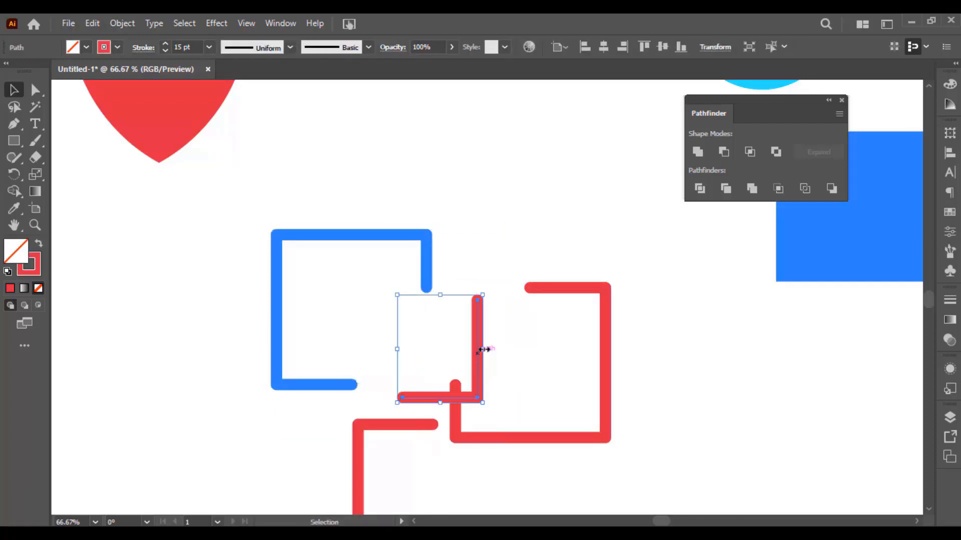
key(ctrl+z)
key(ctrl+z)
key(ctrl+z)
key(ctrl+z)
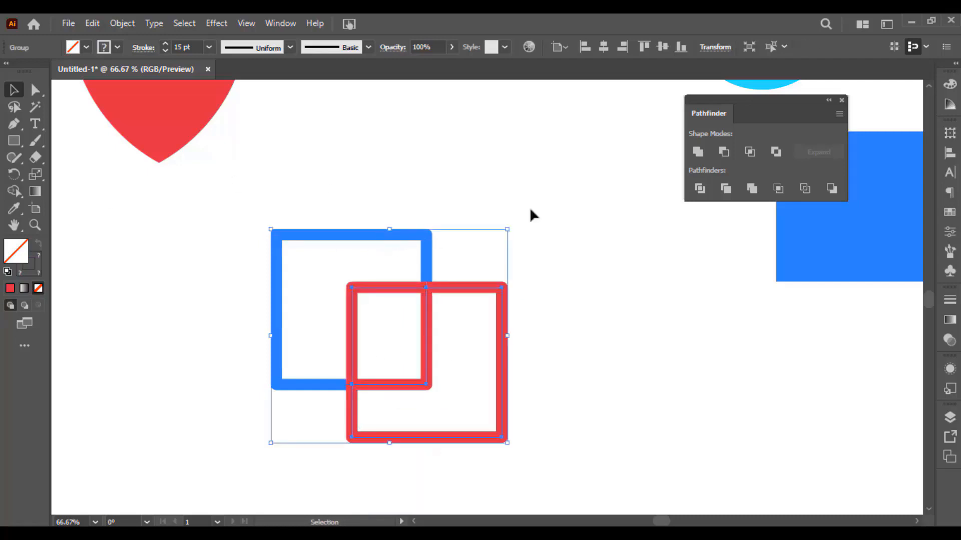
Move the outlined squares group below the cropped blue square and the three circles, and fit the artboard in view.
key(ctrl+minus)
drag(496, 254, 805, 298)
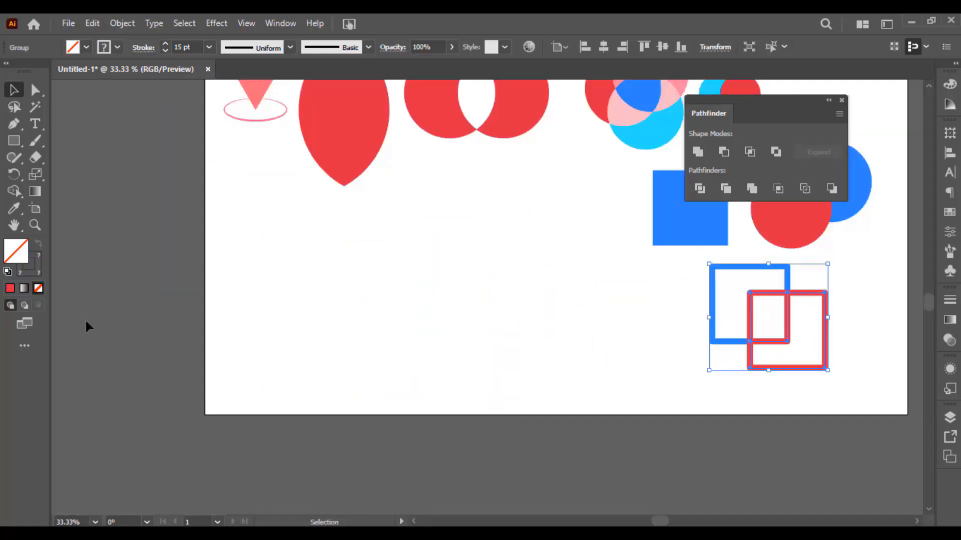
key(ctrl+0)
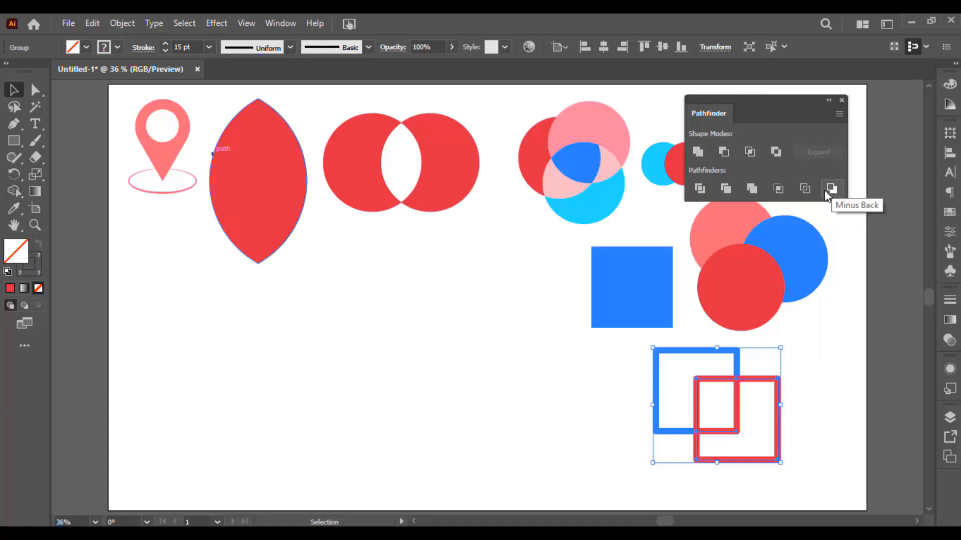
Draw a red square without stroke in the empty area below the leaf shape and place an overlapping duplicate diagonally below it.
click(217, 313)
key(m)
drag(221, 287, 323, 405)
key(shift+x)
key(v)
drag(287, 354, 343, 399)
shift+click(286, 329)
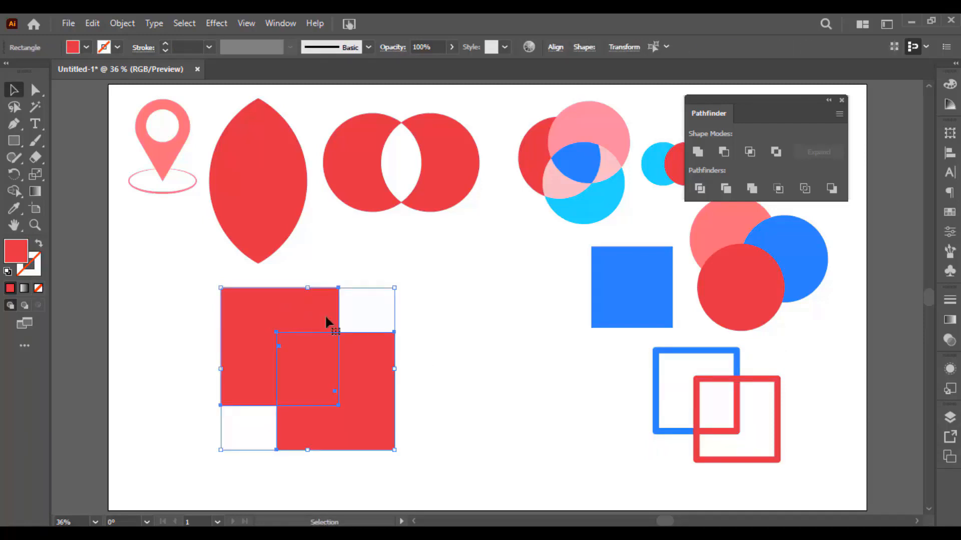
Set the fill of the front duplicate square to blue 0650BC.
click(411, 307)
click(367, 357)
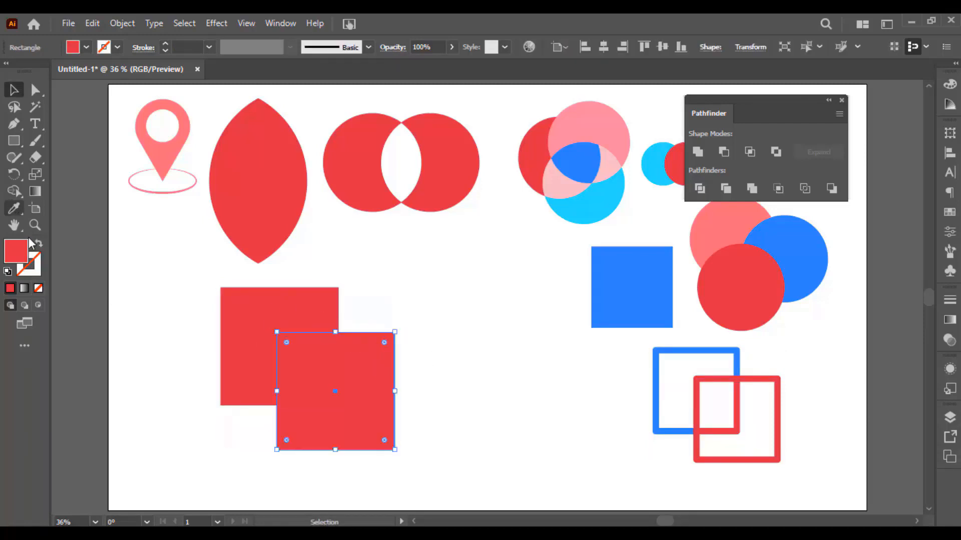
double_click(25, 245)
key(ctrl+v)
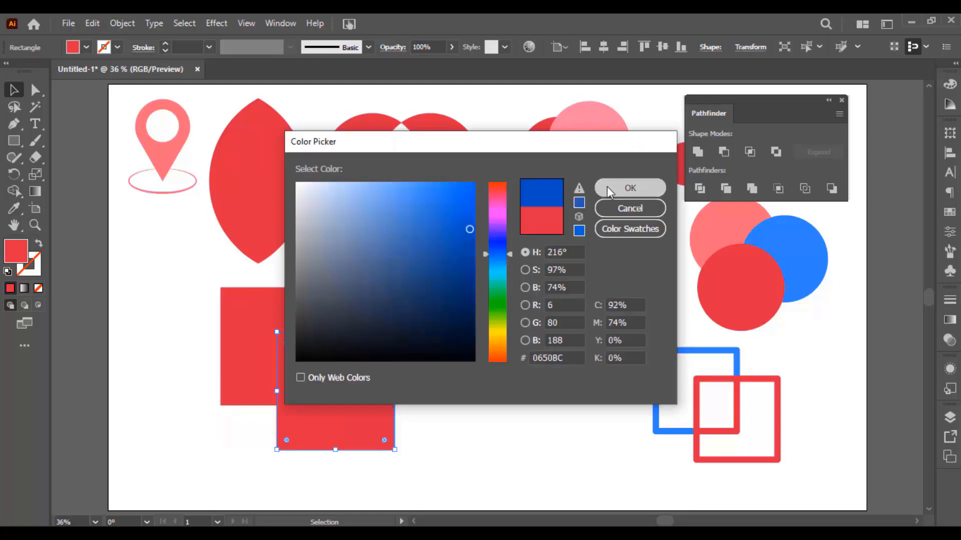
click(608, 190)
click(450, 310)
Apply the Minus Back pathfinder to the overlapping red and blue squares, and undo it.
drag(446, 409, 294, 340)
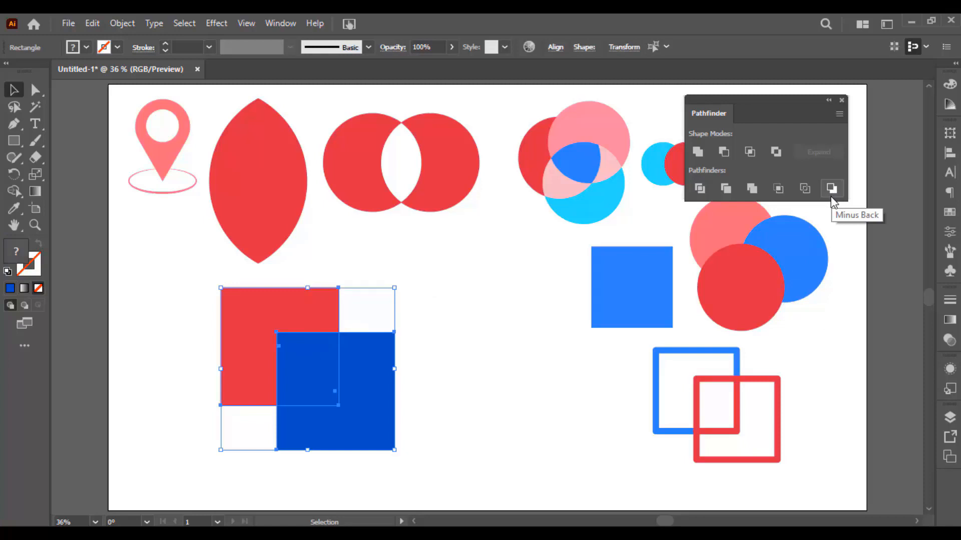
click(470, 391)
drag(320, 316, 315, 308)
key(ctrl+equal)
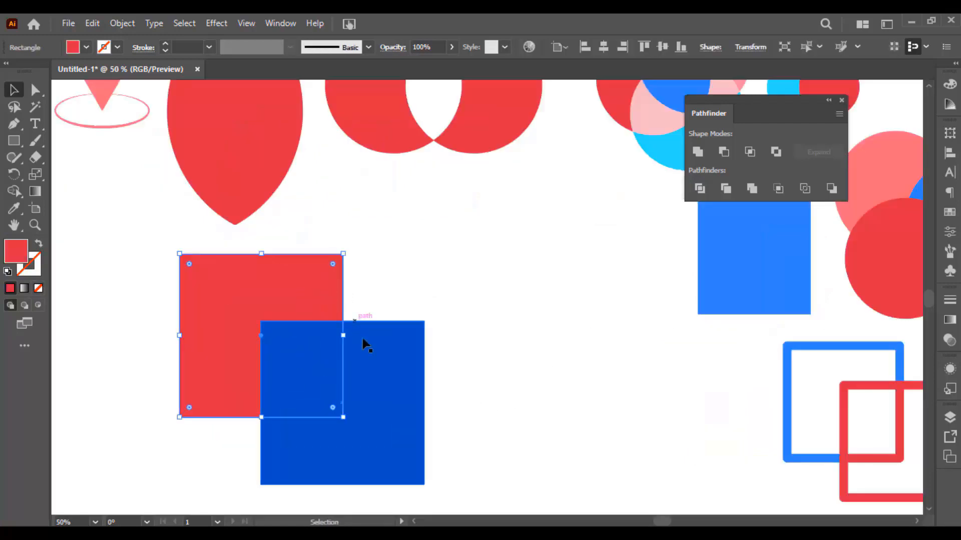
mouse_move(365, 343)
mouse_down()
mouse_move(373, 365)
mouse_move(376, 345)
mouse_up()
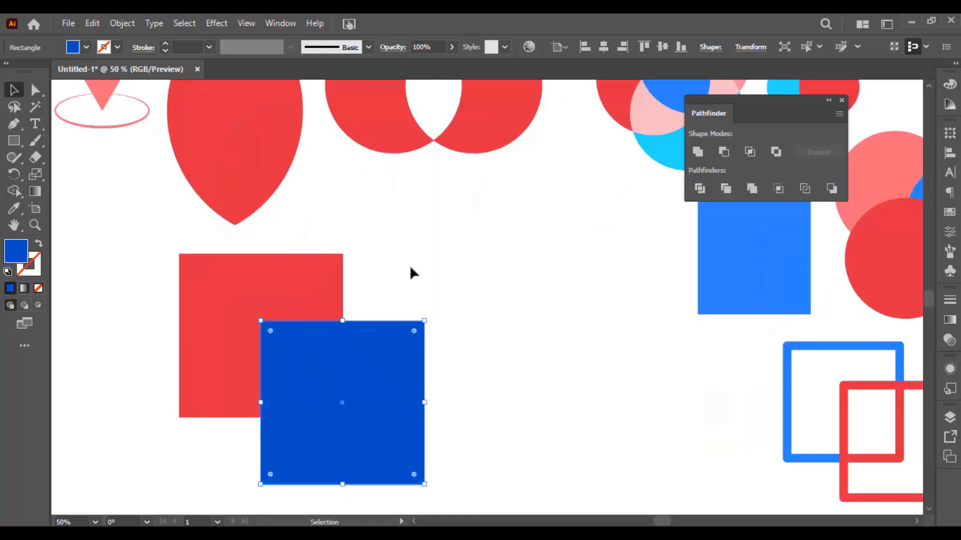
drag(406, 275, 296, 354)
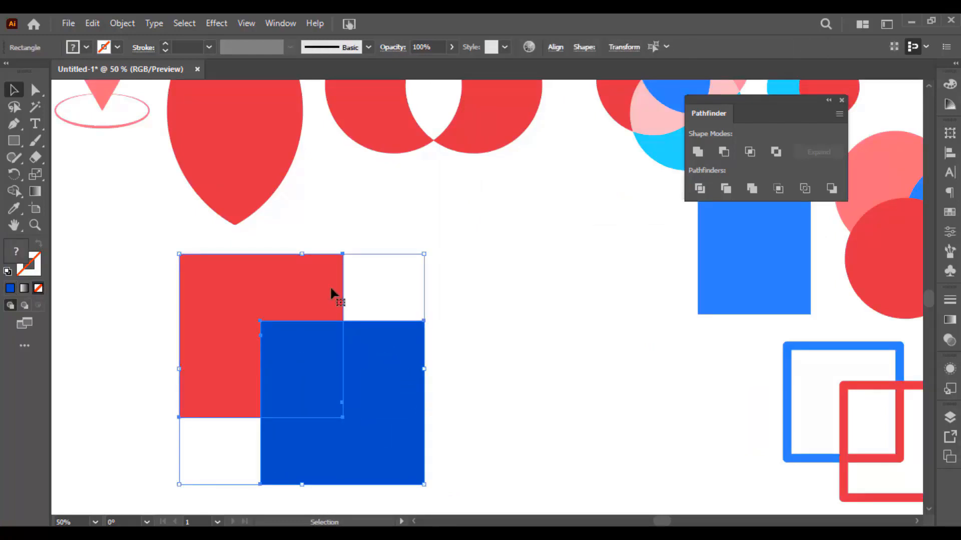
click(832, 189)
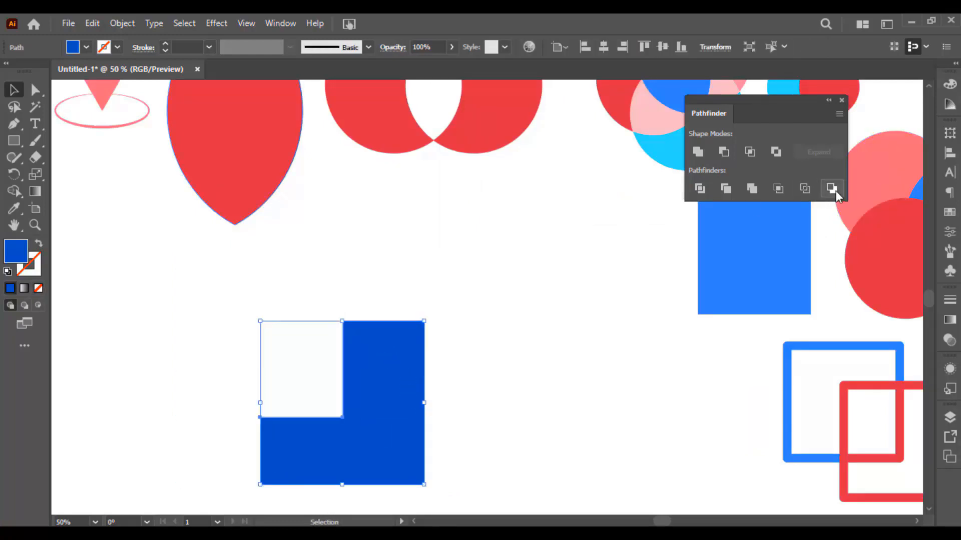
key(ctrl+z)
Subtract the red back square from the blue front square with the Minus Back pathfinder and clear the selection.
drag(397, 281, 272, 323)
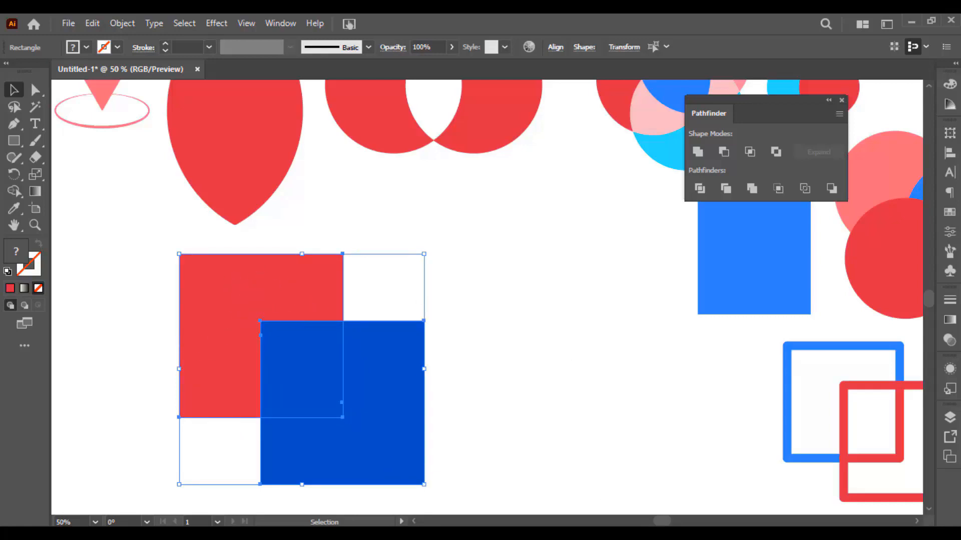
click(831, 189)
click(468, 380)
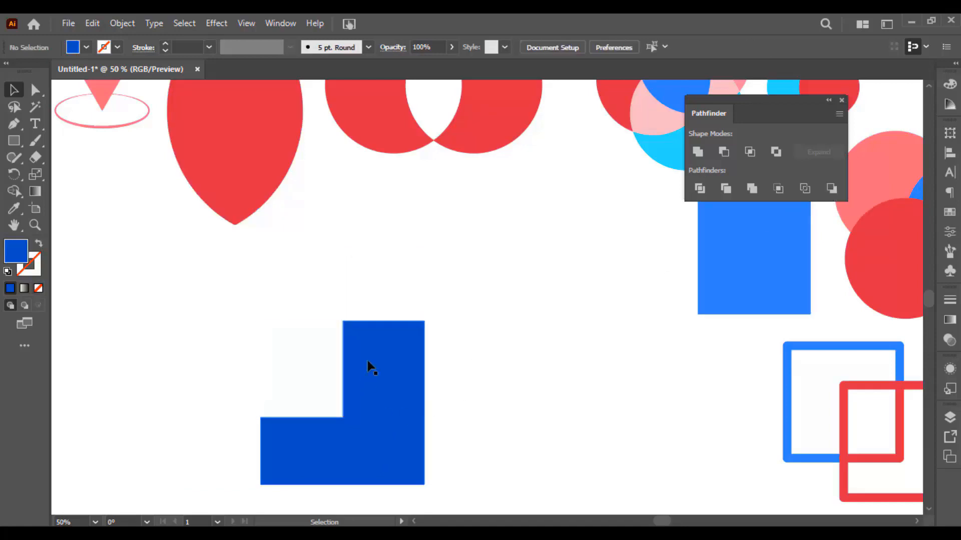
Move the Pathfinder panel toward the artboard's upper-right corner to uncover the small cyan and red circles.
scroll(350, 378, down, 1)
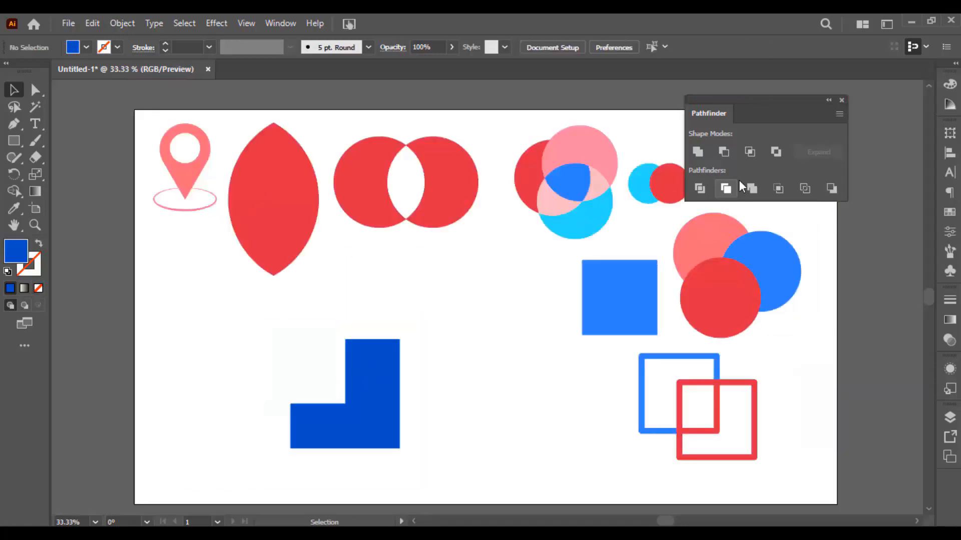
scroll(428, 423, up, 1)
scroll(428, 422, down, 1)
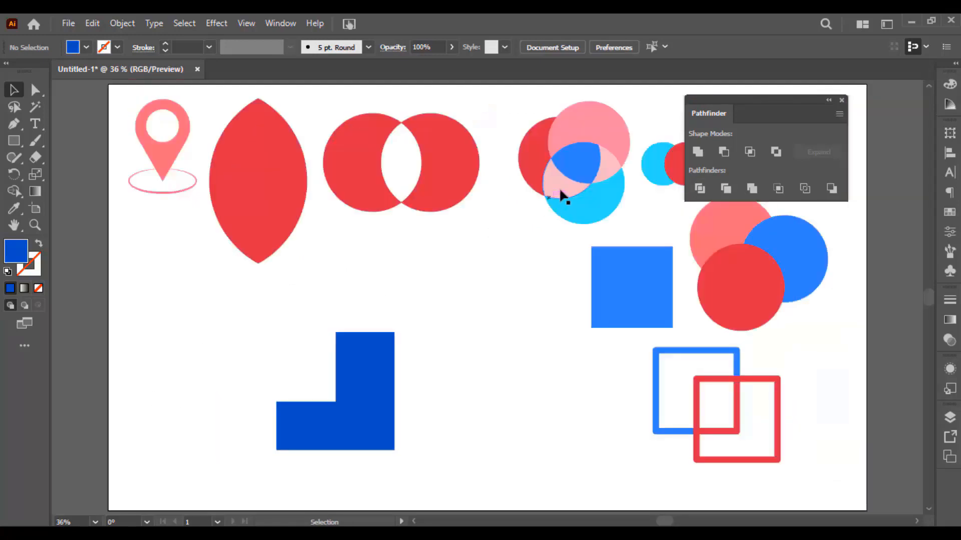
drag(724, 115, 750, 89)
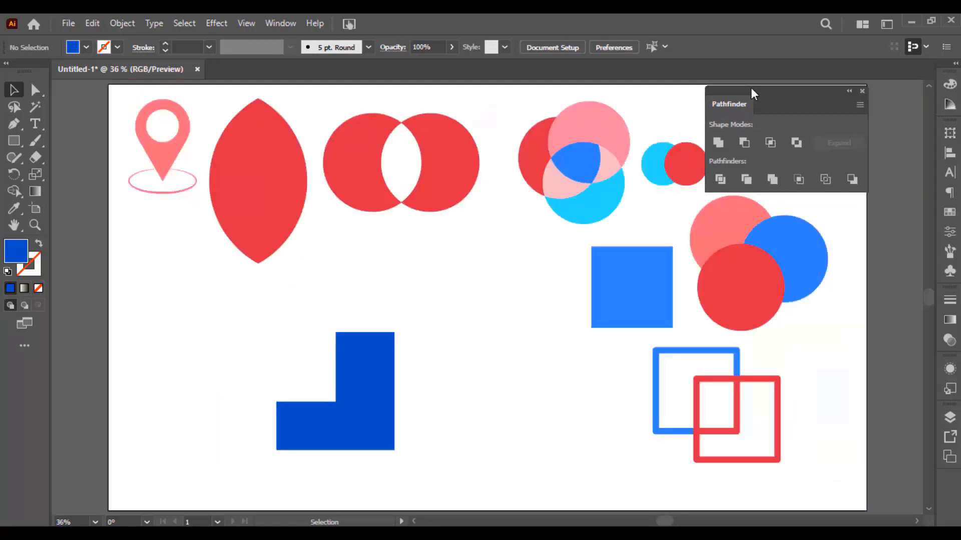
click(19, 190)
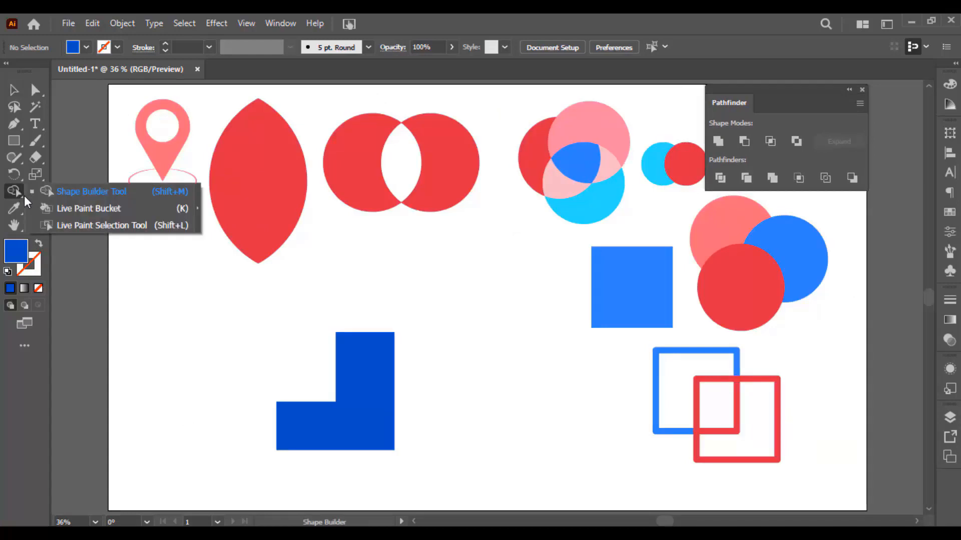
click(113, 194)
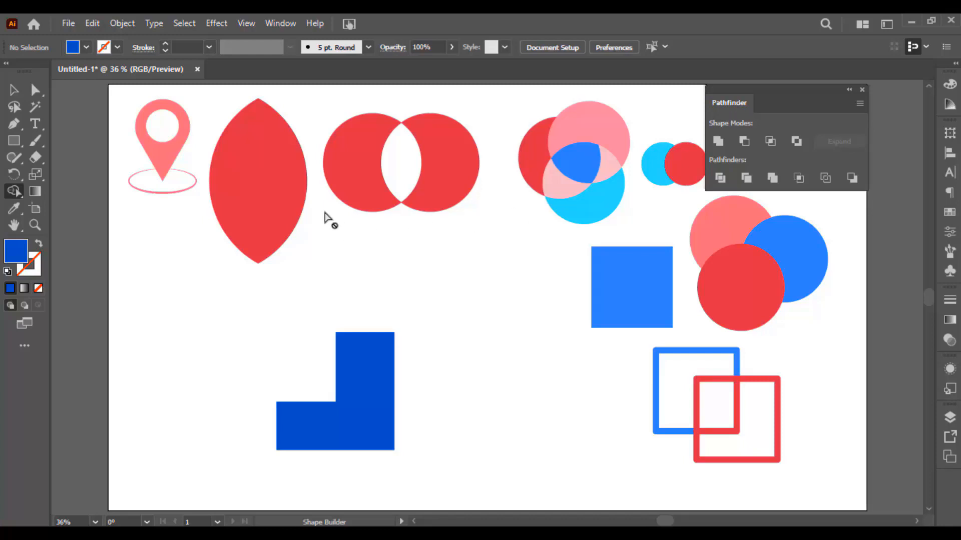
key(v)
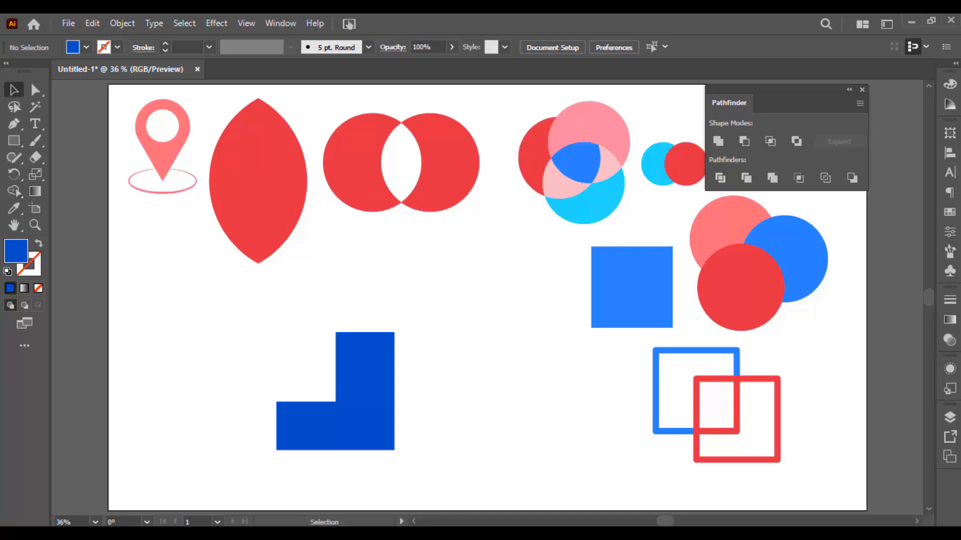